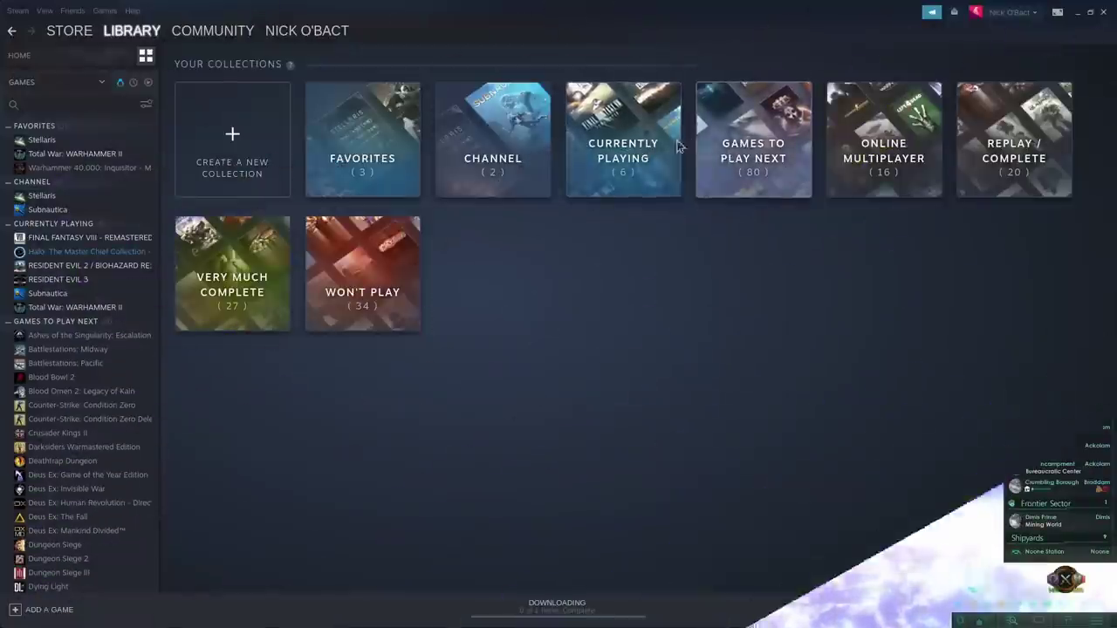
Step: Browse the games in the Games to Play Next collection of the Steam library
click(677, 146)
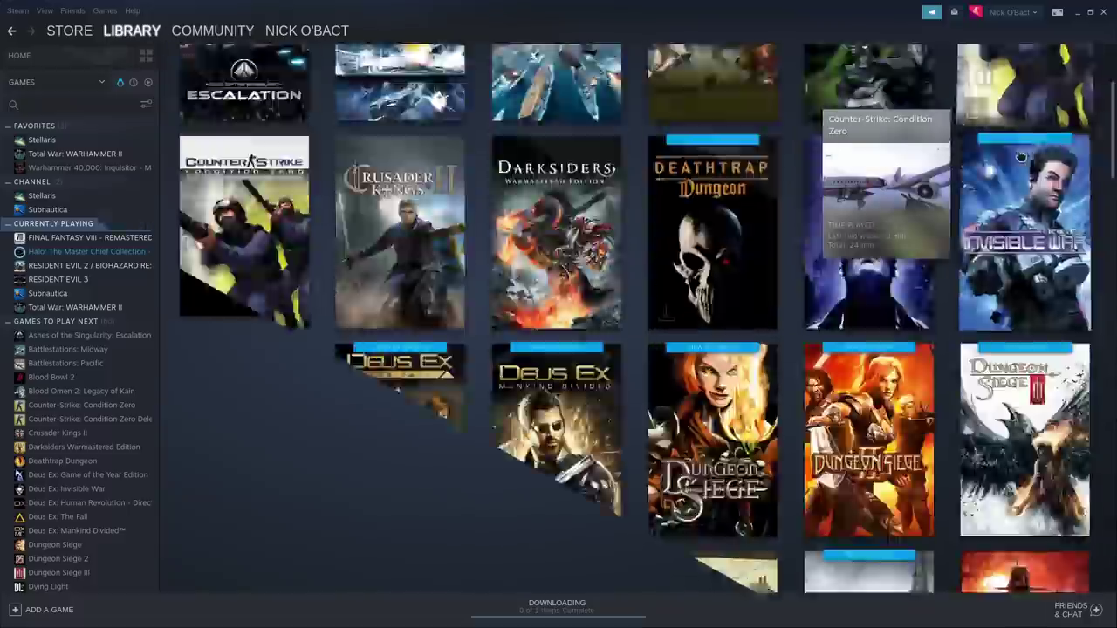
scroll(1021, 155, down, 10)
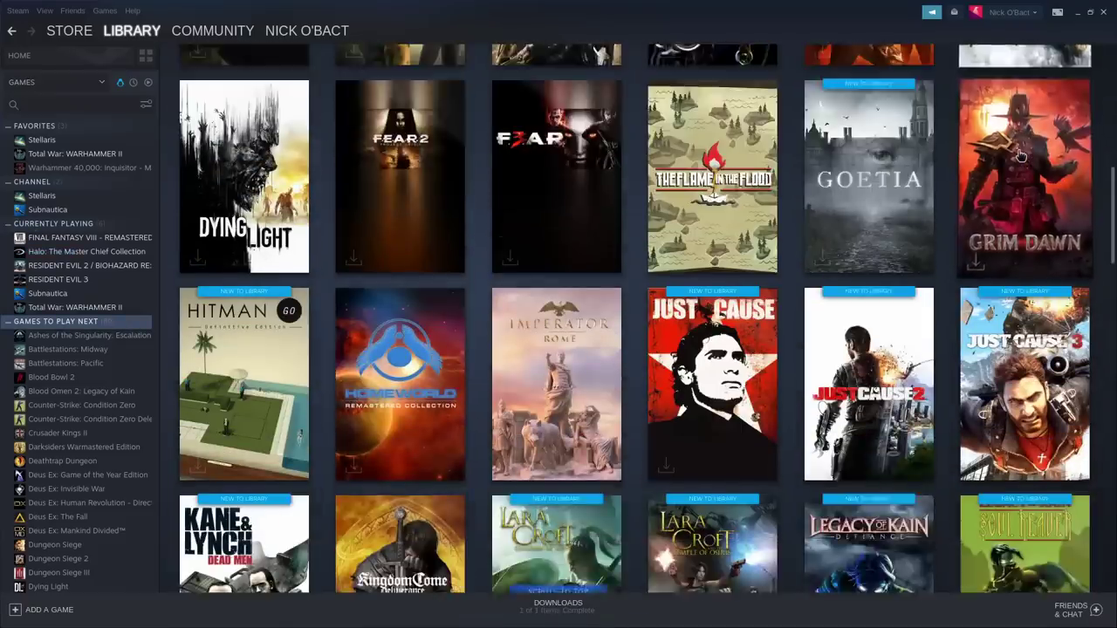
scroll(1021, 156, down, 10)
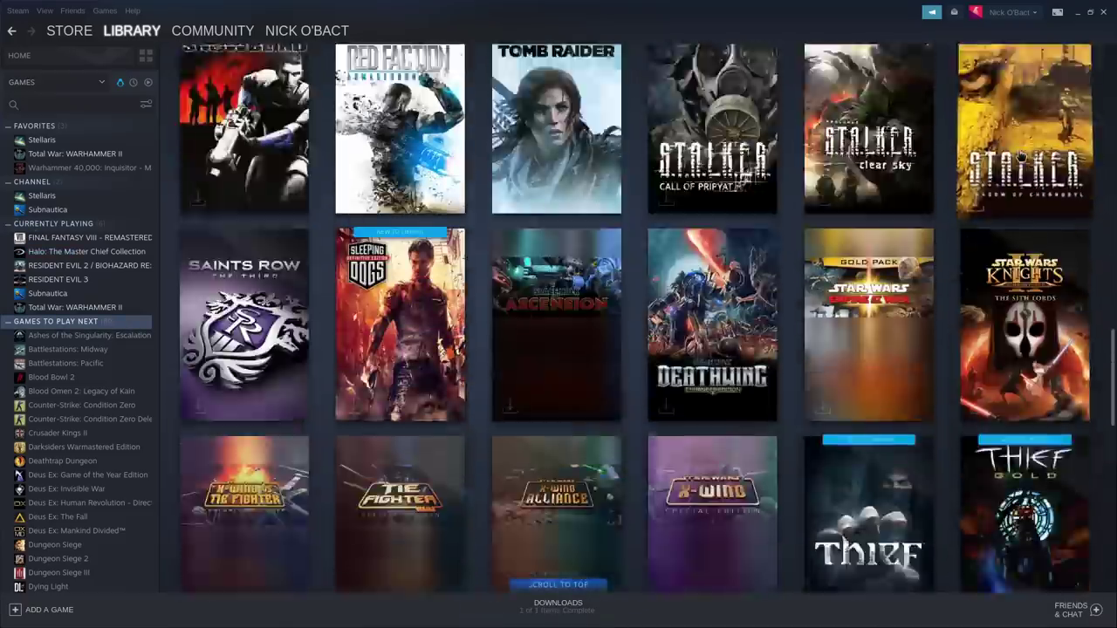
scroll(1021, 156, down, 10)
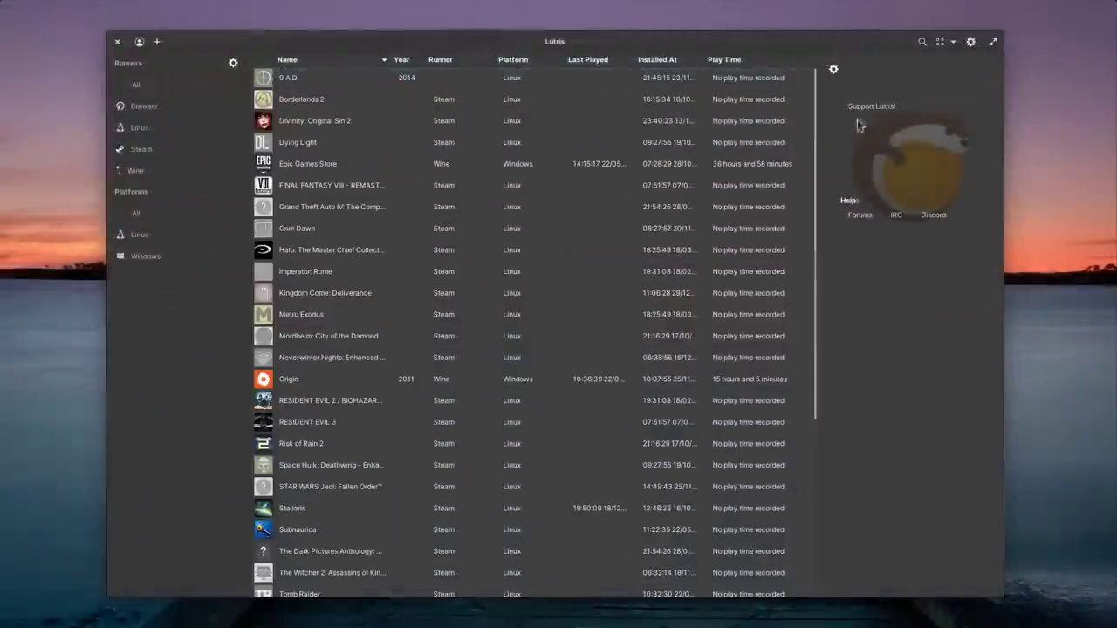
Step: Show the Lutris library as a grid and try sorting it by Year, Last Played, Installed At and Play Time in turn
click(942, 44)
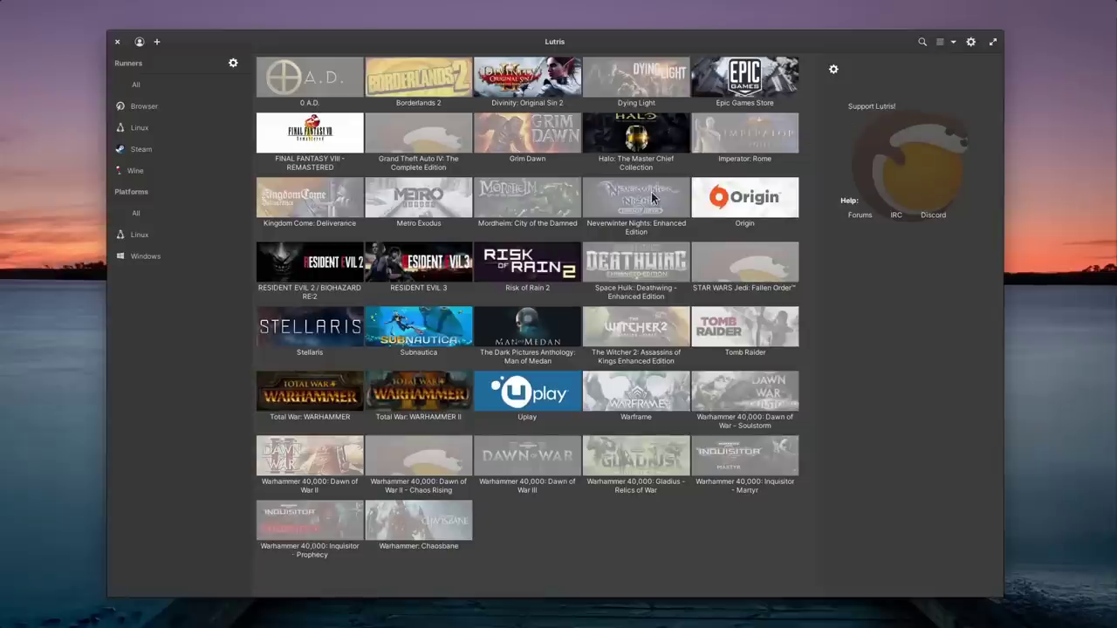
click(955, 43)
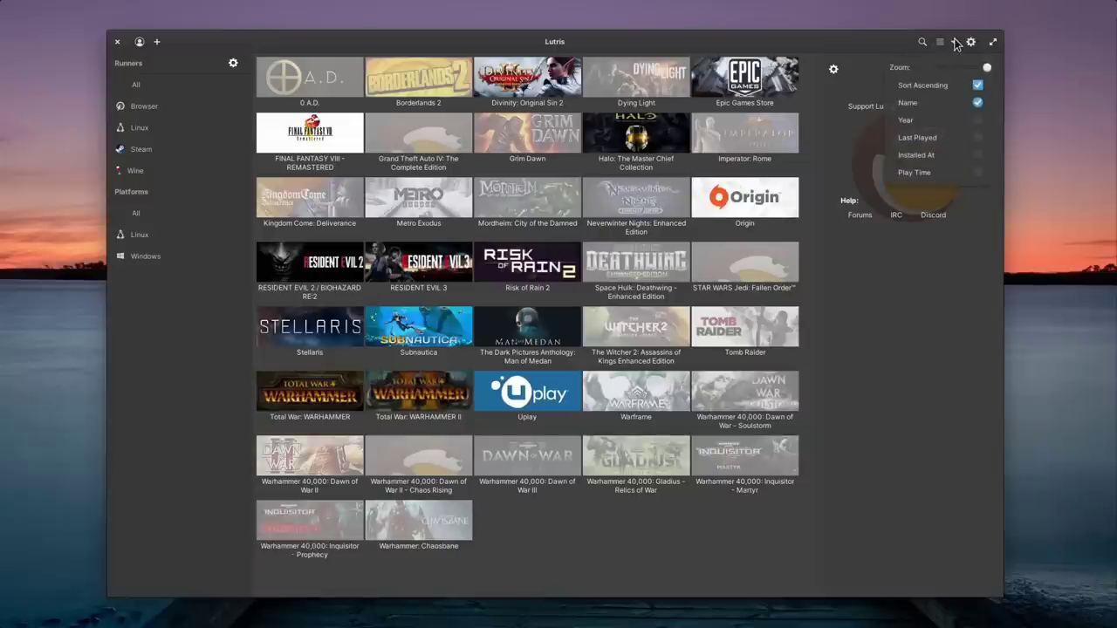
click(976, 119)
click(978, 137)
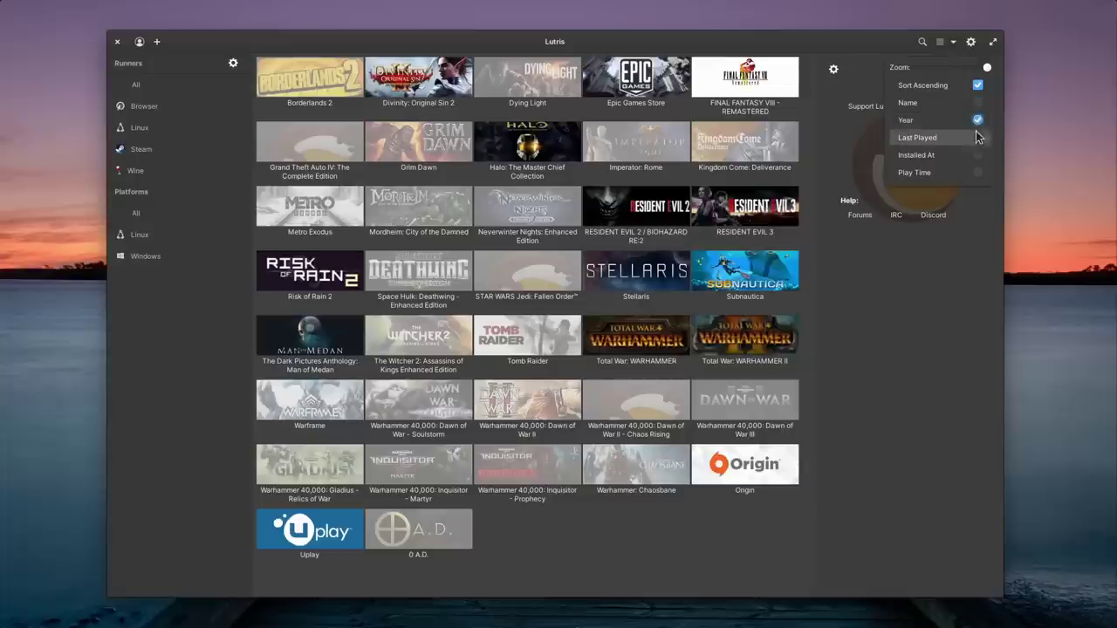
click(976, 155)
click(975, 174)
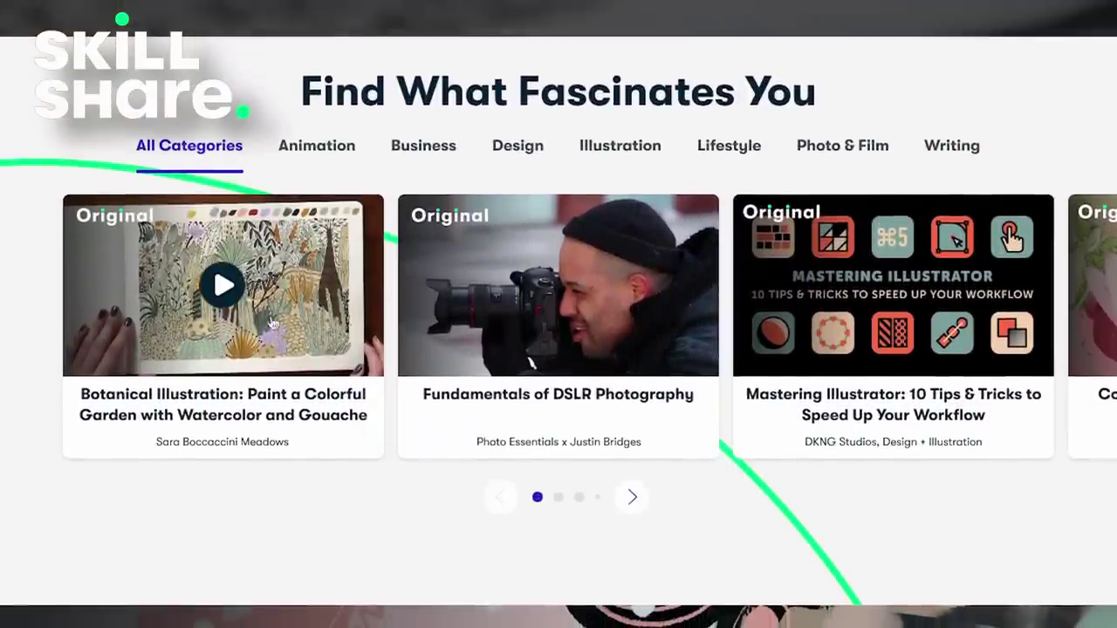
click(258, 305)
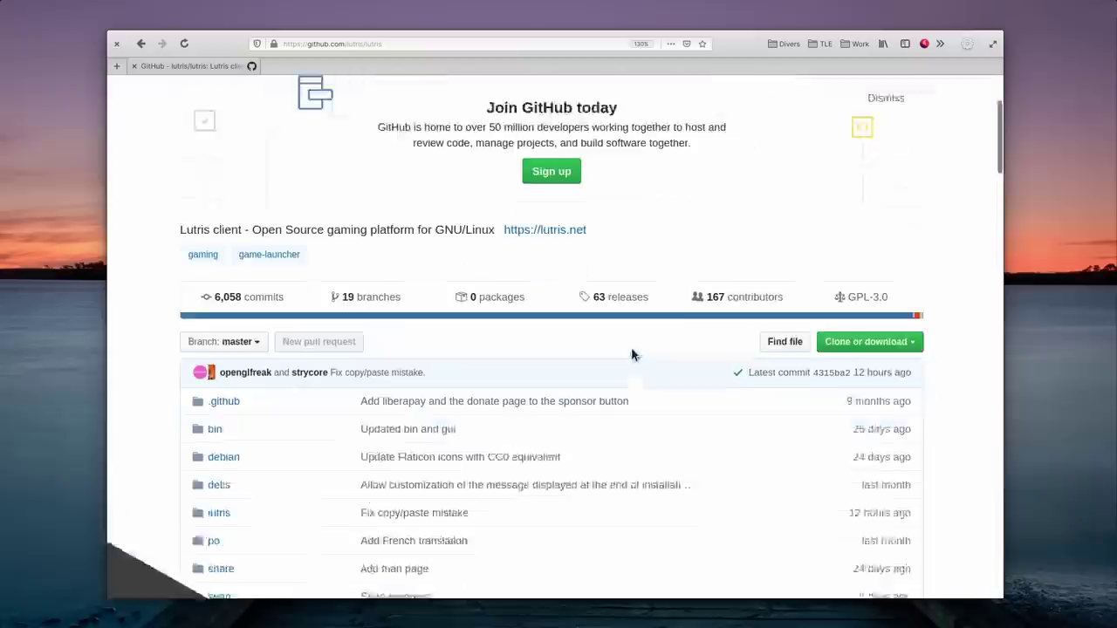
Step: Look over the Lutris GitHub repository in the browser and the runners available in Lutris's runner manager
scroll(681, 280, down, 1)
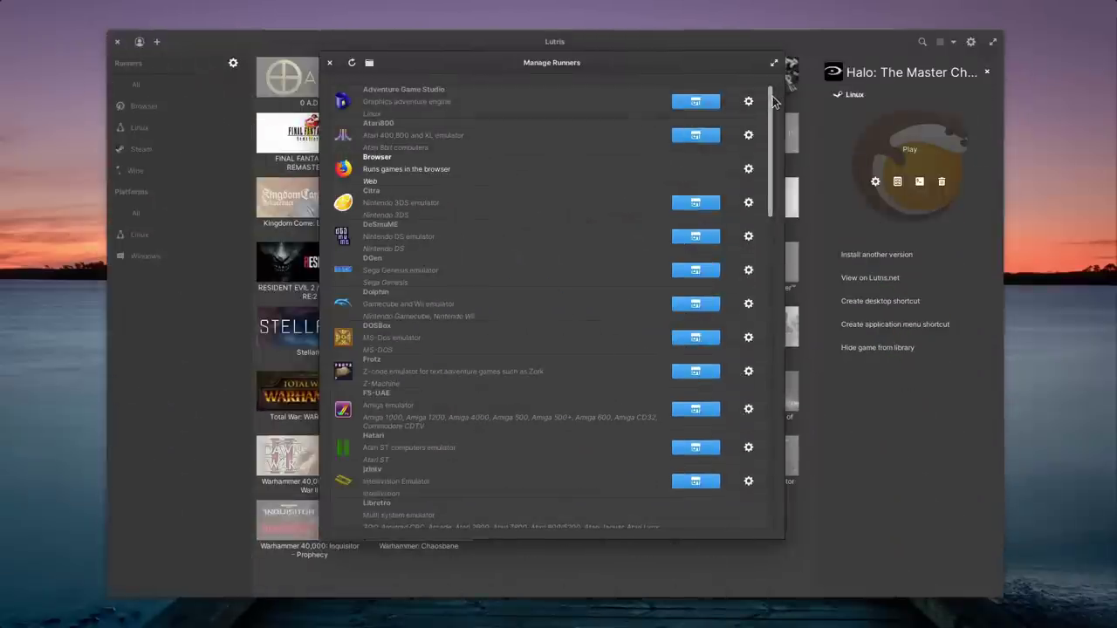
drag(772, 102, 775, 413)
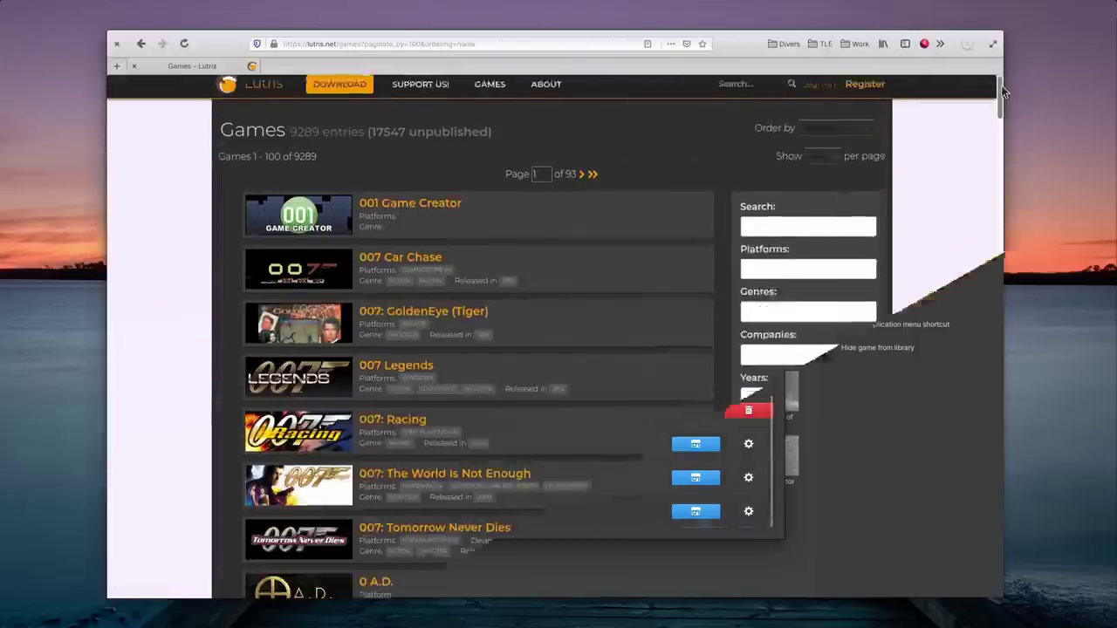
Step: Browse the games list on lutris.net and examine the Warframe page with its installer script, highlighting the dxvk setting
drag(1002, 86, 1004, 360)
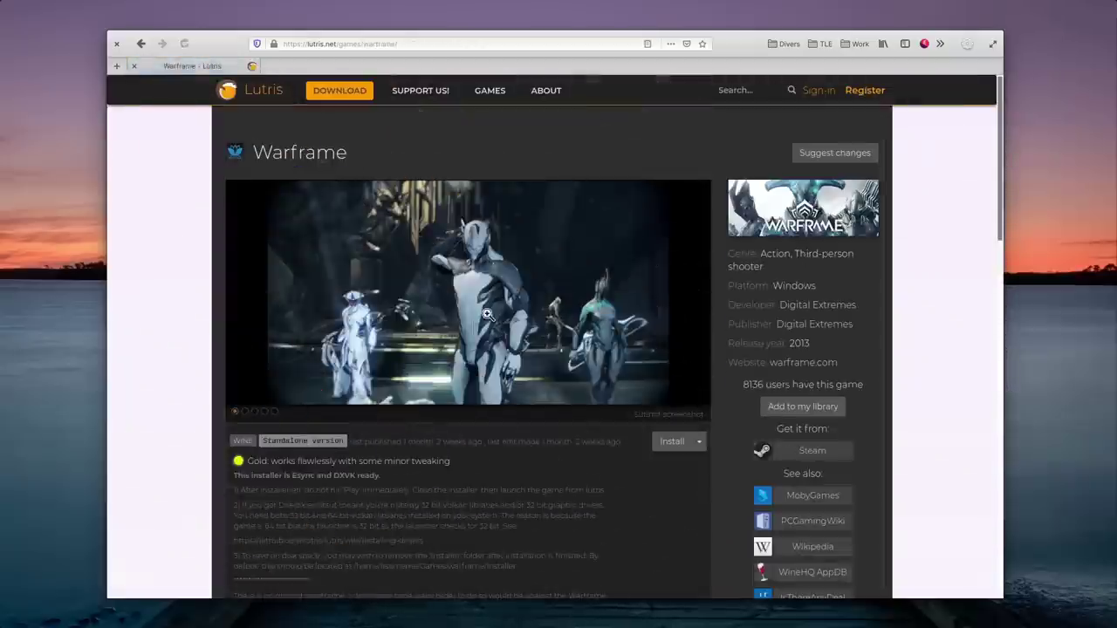
scroll(488, 314, down, 4)
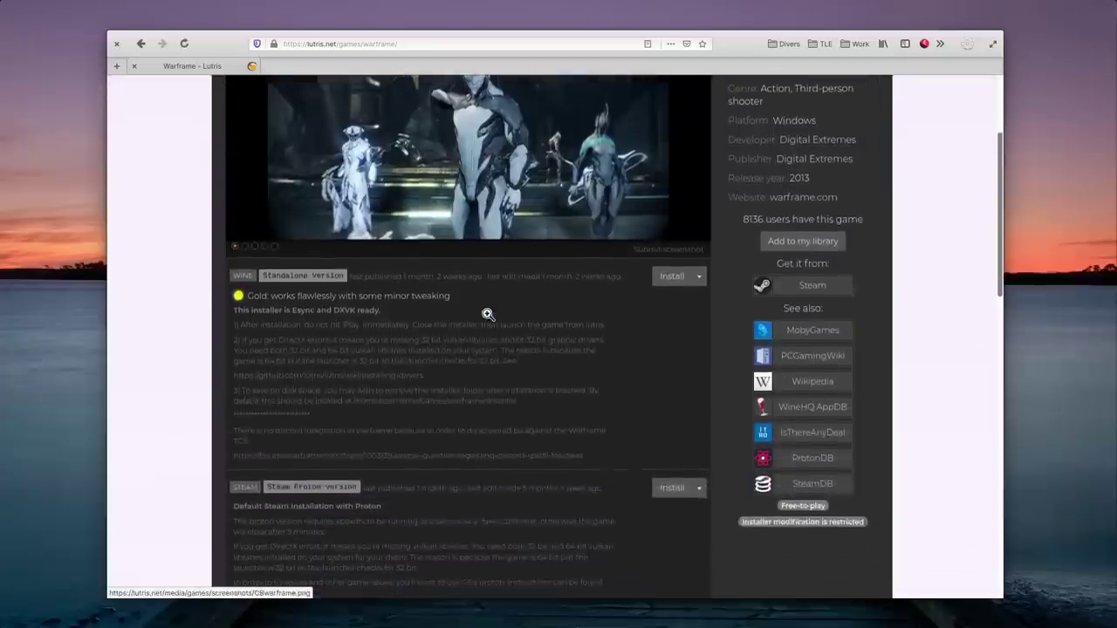
scroll(488, 314, down, 1)
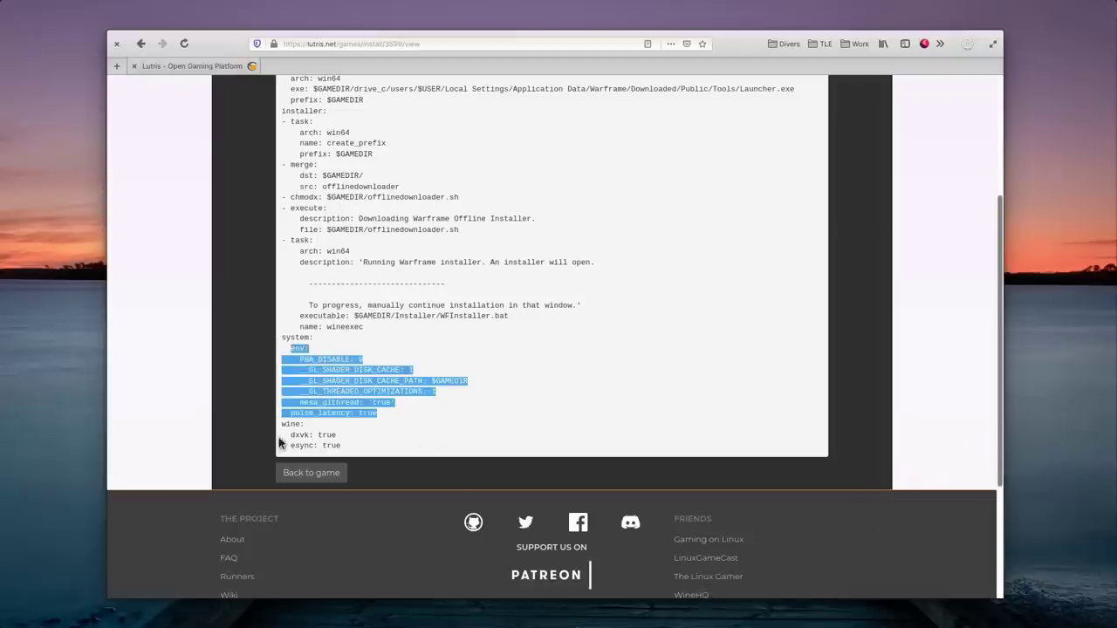
drag(283, 435, 337, 435)
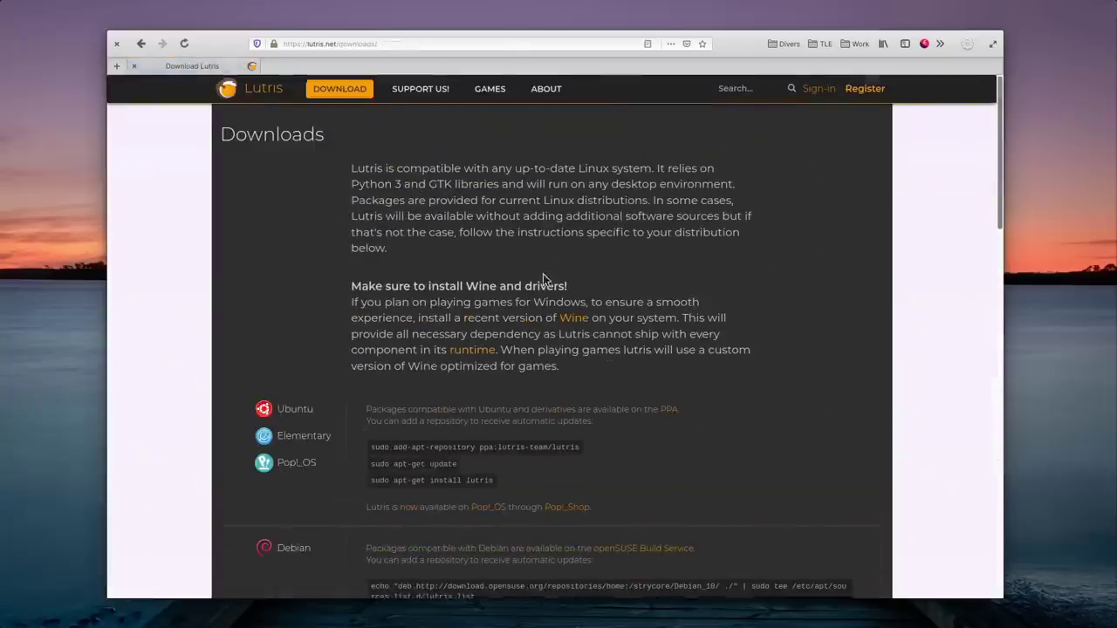
Step: Read the Lutris installation instructions for the various Linux distributions and the GitHub README for Lutris on Flatpak
scroll(542, 274, down, 5)
drag(359, 277, 576, 341)
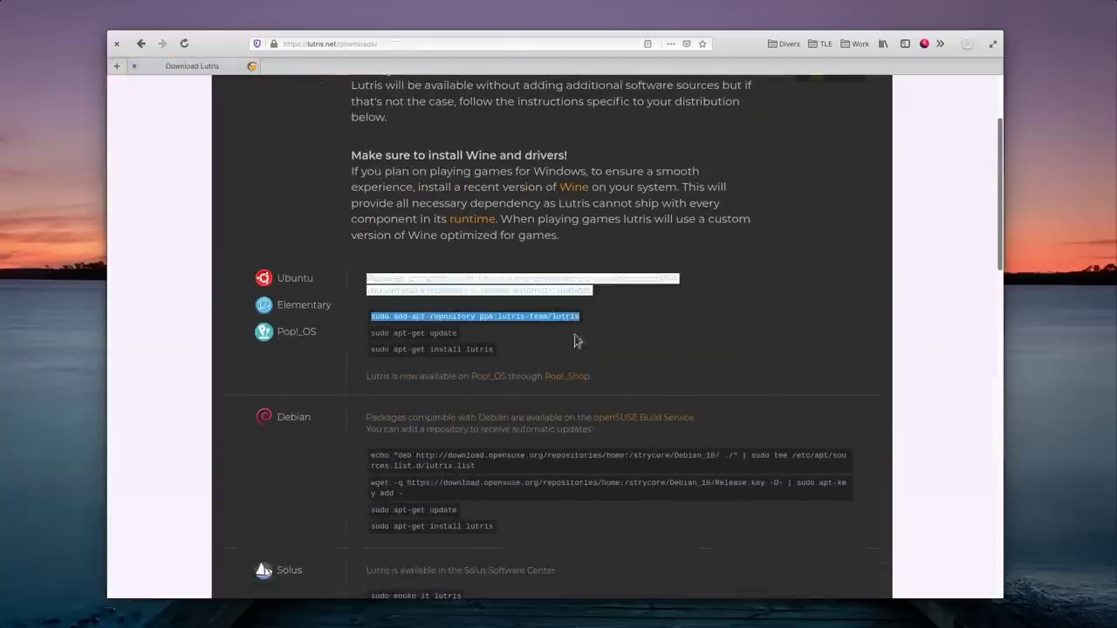
click(663, 382)
scroll(629, 337, down, 3)
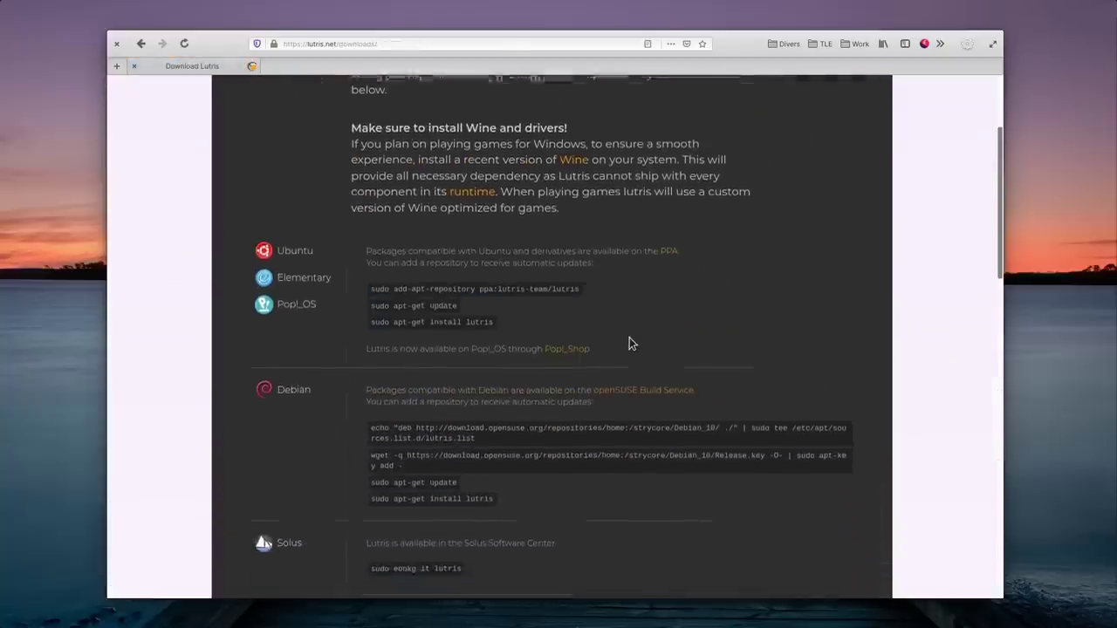
scroll(629, 337, down, 5)
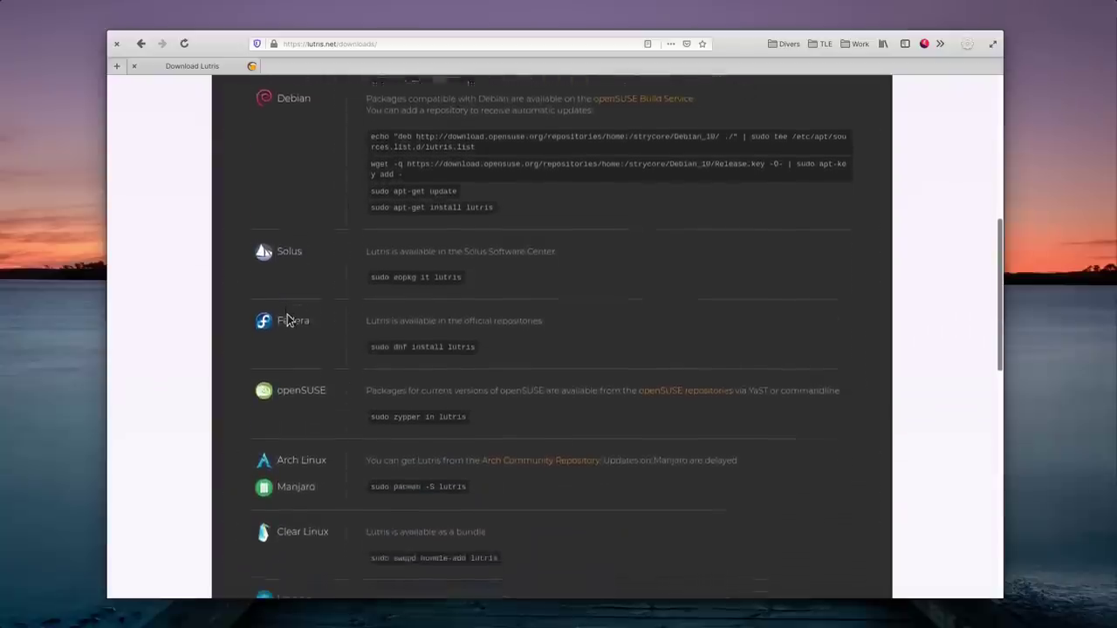
scroll(292, 319, down, 5)
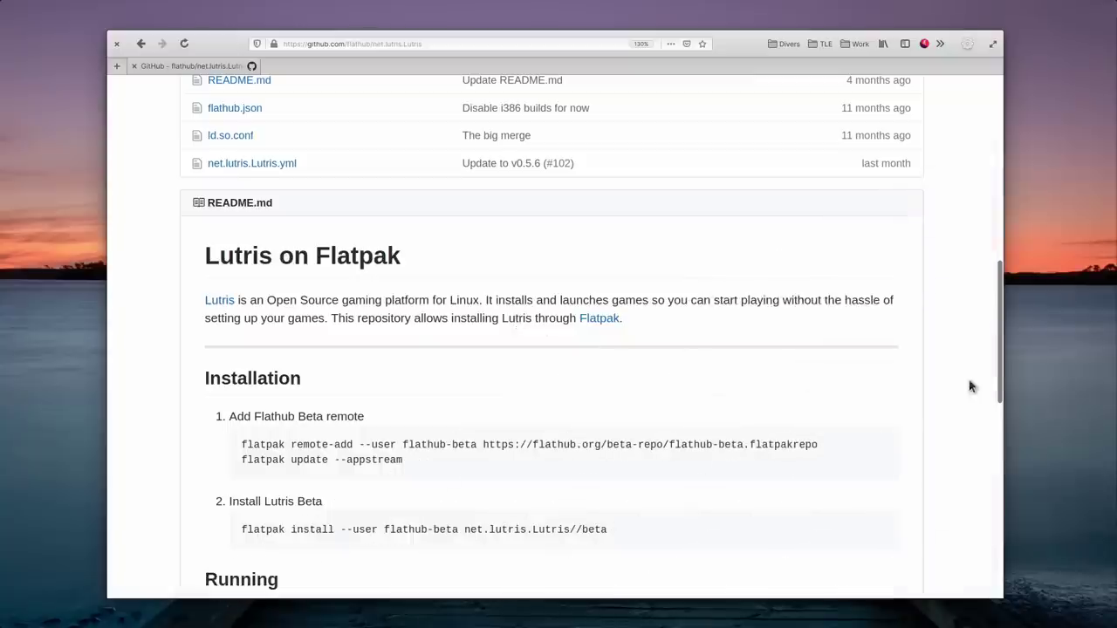
drag(1001, 326, 1009, 513)
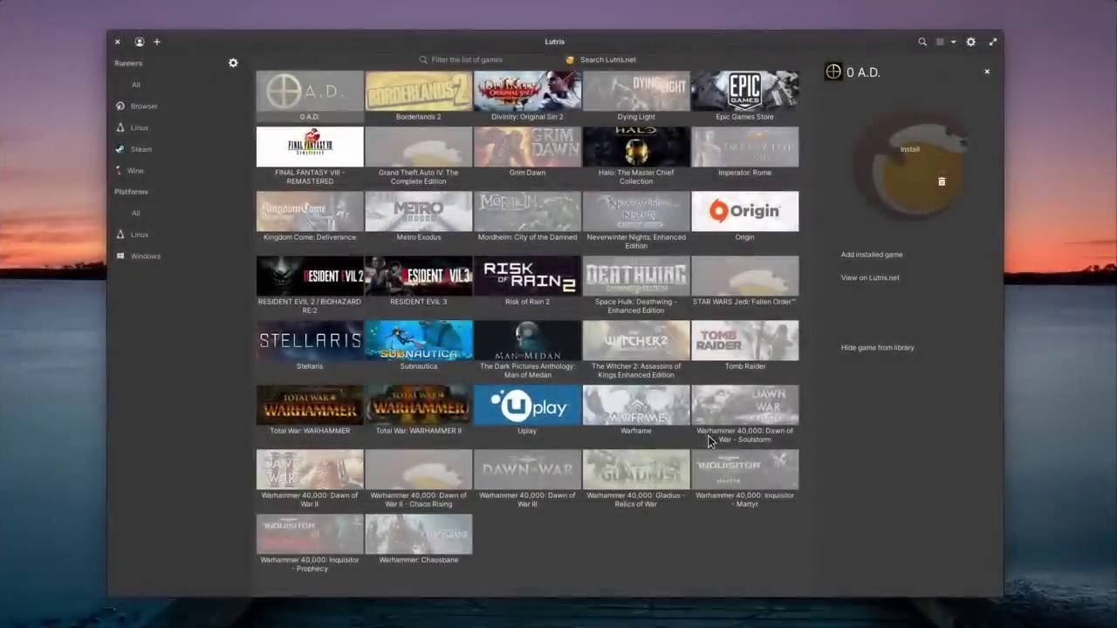
Step: View the details of Halo: The Master Chief Collection and other games in the Lutris library, and look through the available runners
click(671, 539)
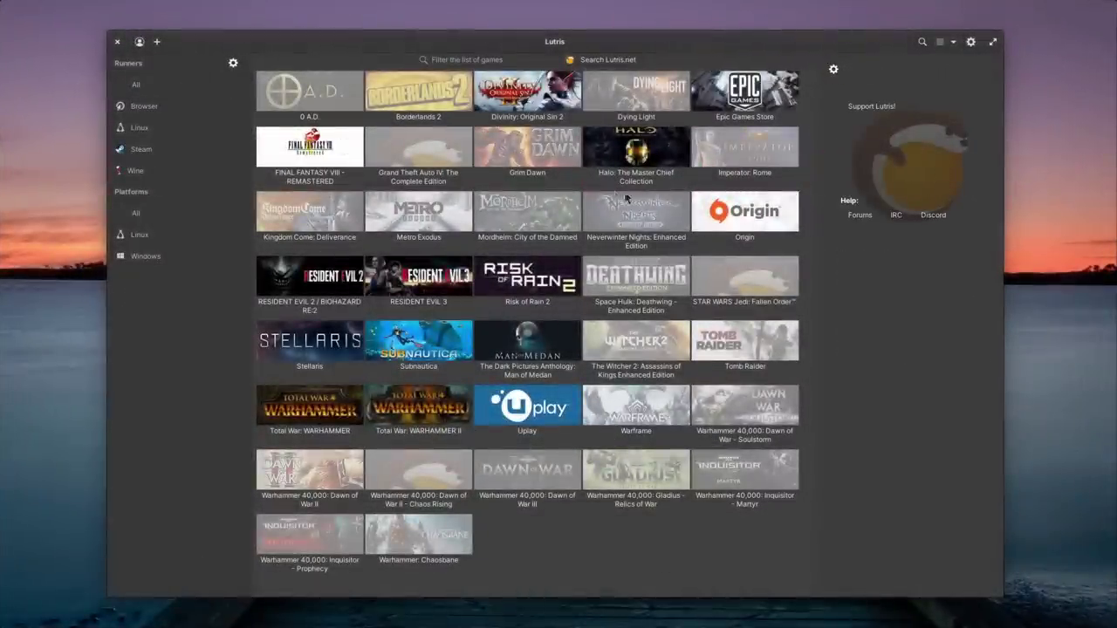
click(632, 206)
click(634, 147)
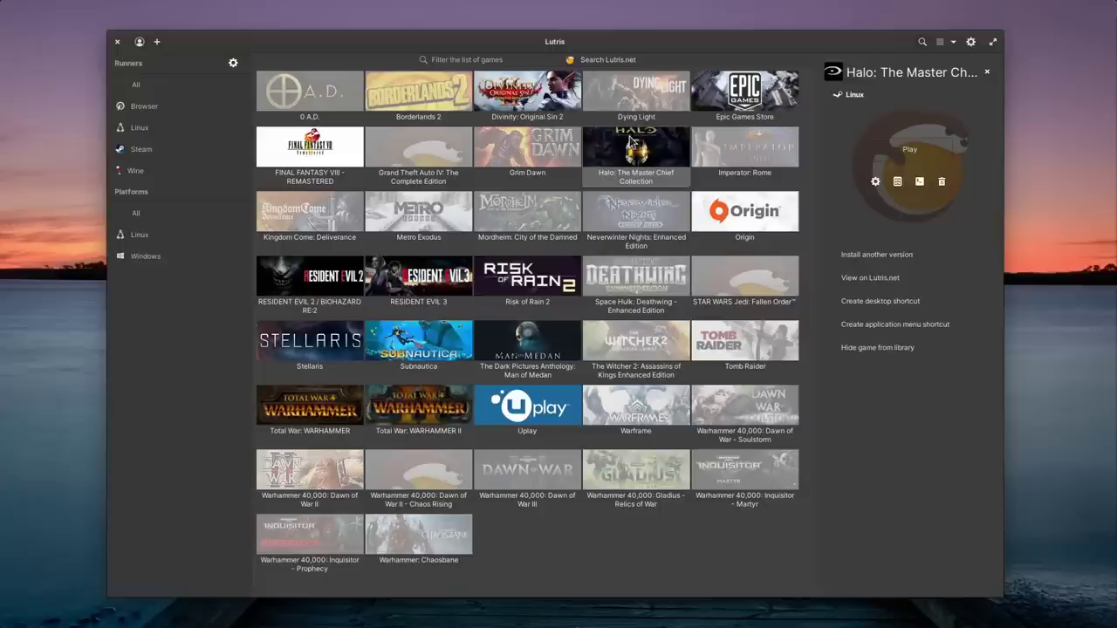
click(550, 148)
click(537, 108)
click(635, 103)
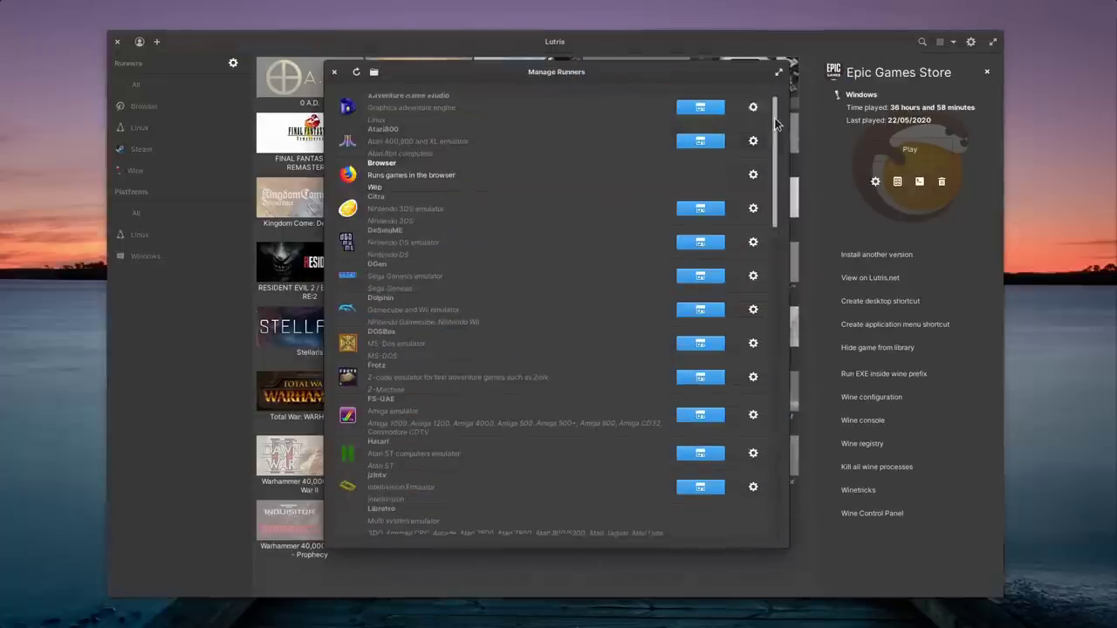
drag(776, 124, 766, 341)
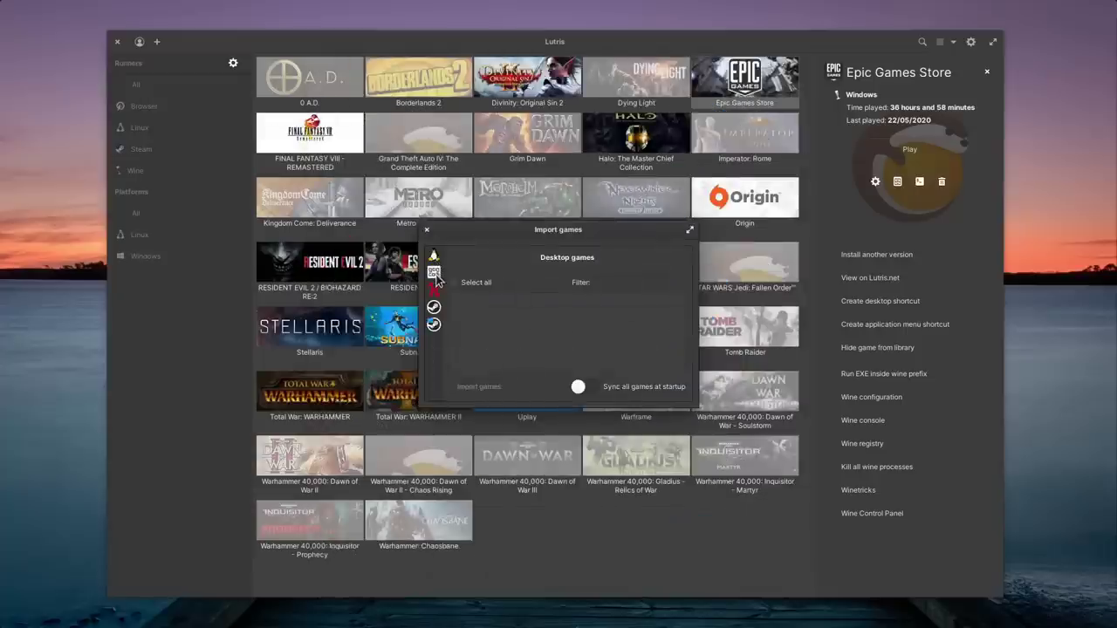
Step: Check the GOG, Humble Bundle, Steam and Steam for Windows import sources, and close the game import window
click(434, 274)
click(434, 289)
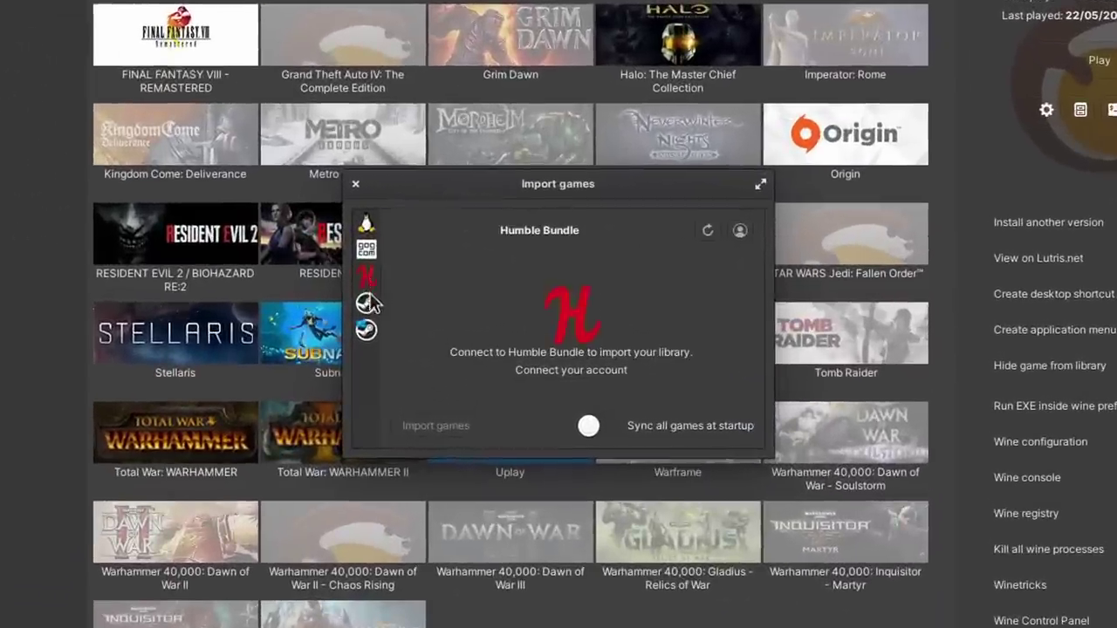
click(434, 307)
click(366, 331)
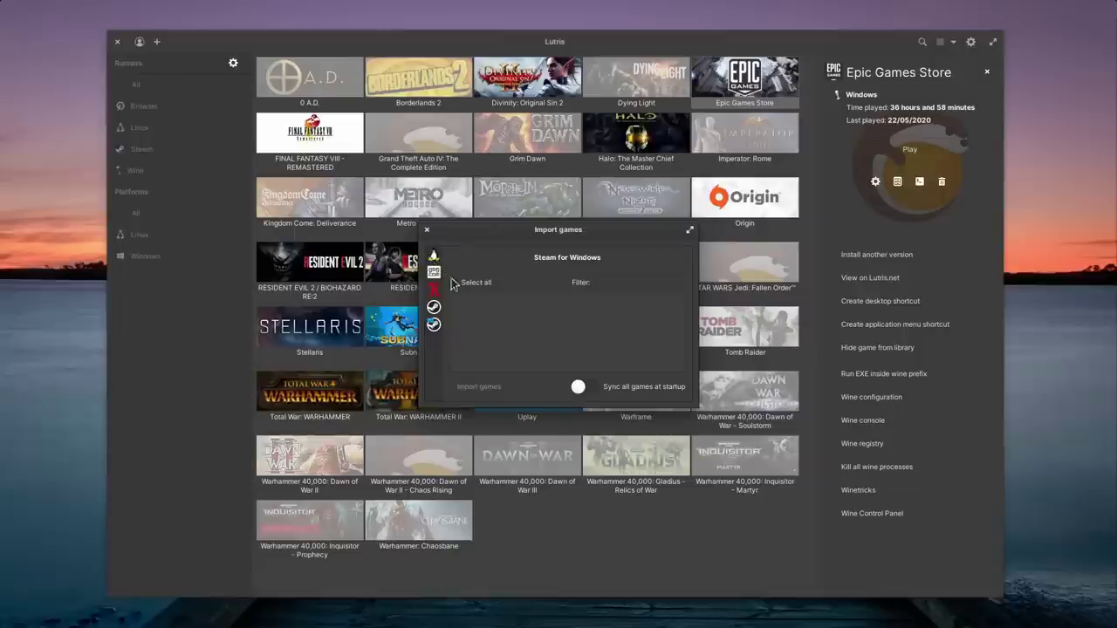
click(427, 230)
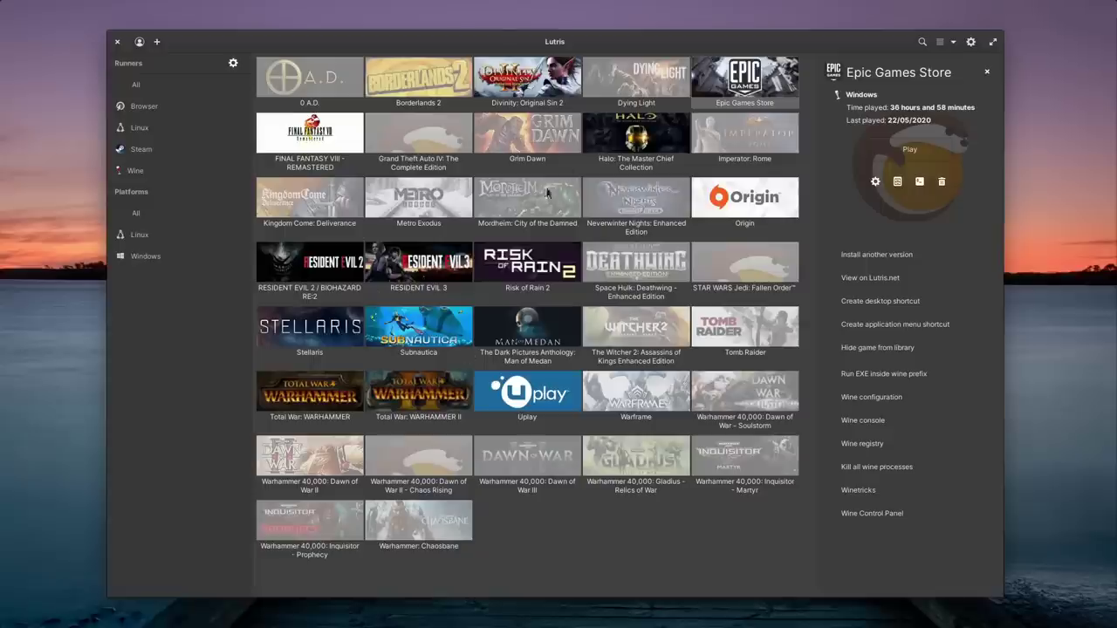
Step: Select Divinity: Original Sin 2 in the library and review the Steam games available for import
click(527, 78)
click(158, 41)
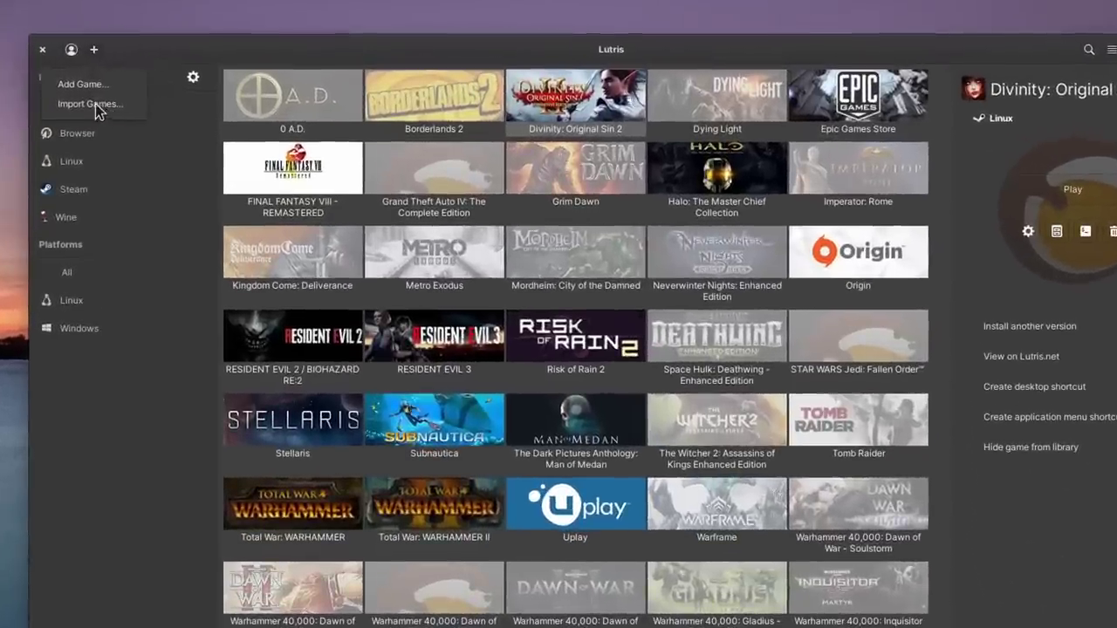
click(105, 102)
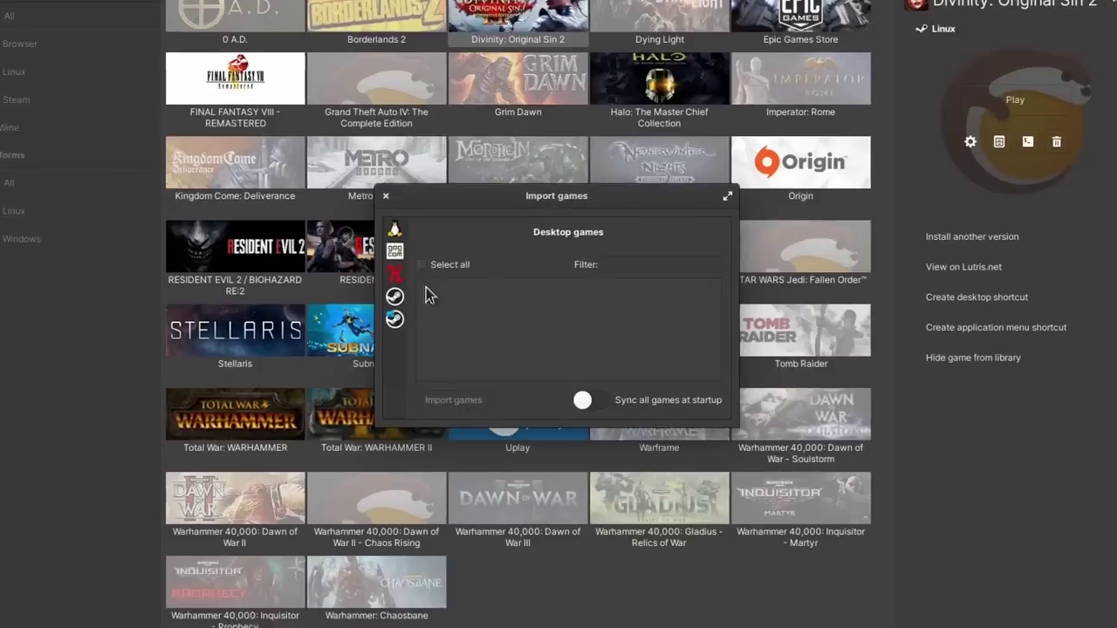
click(453, 395)
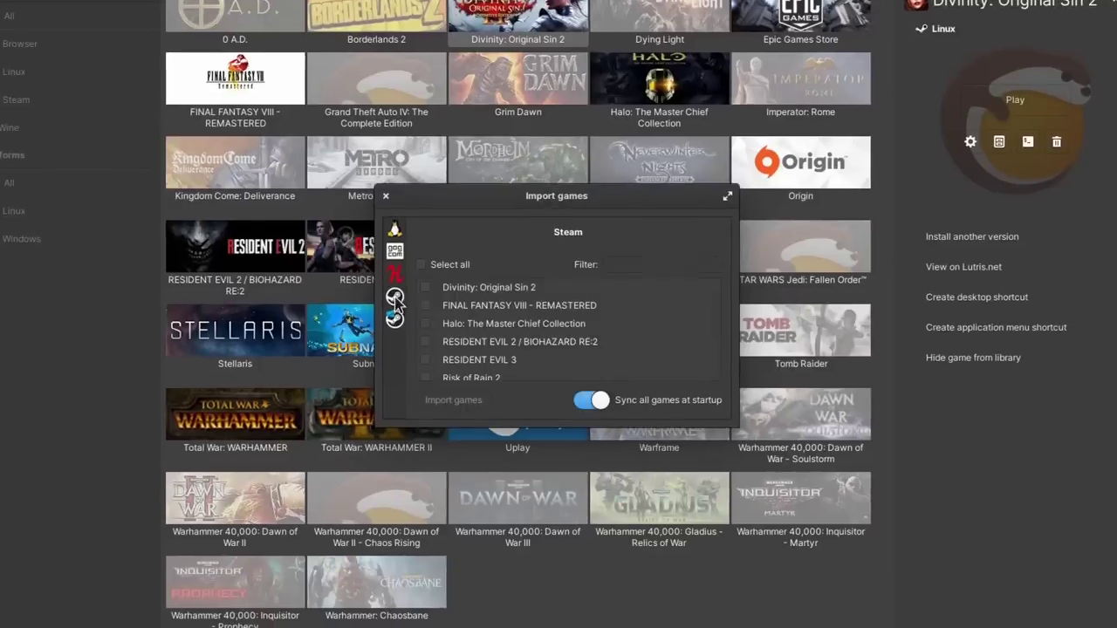
scroll(479, 307, down, 5)
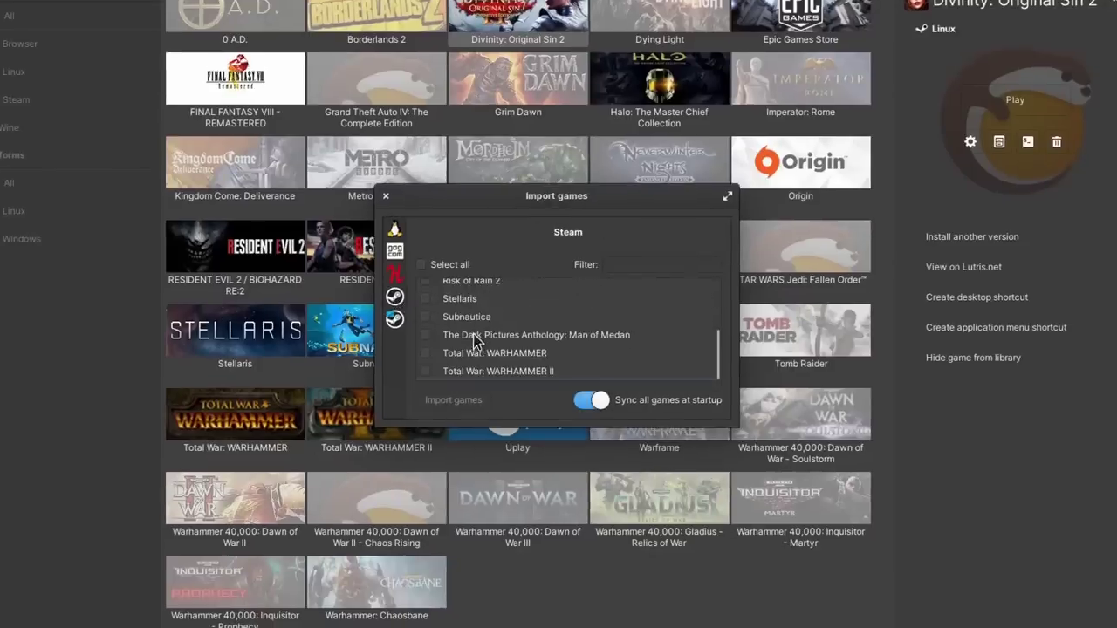
scroll(474, 332, up, 3)
scroll(483, 335, down, 2)
Step: Mark Stellaris, Risk of Rain 2 and RESIDENT EVIL 3 for import, and try the select-all and sync-at-startup options
click(425, 334)
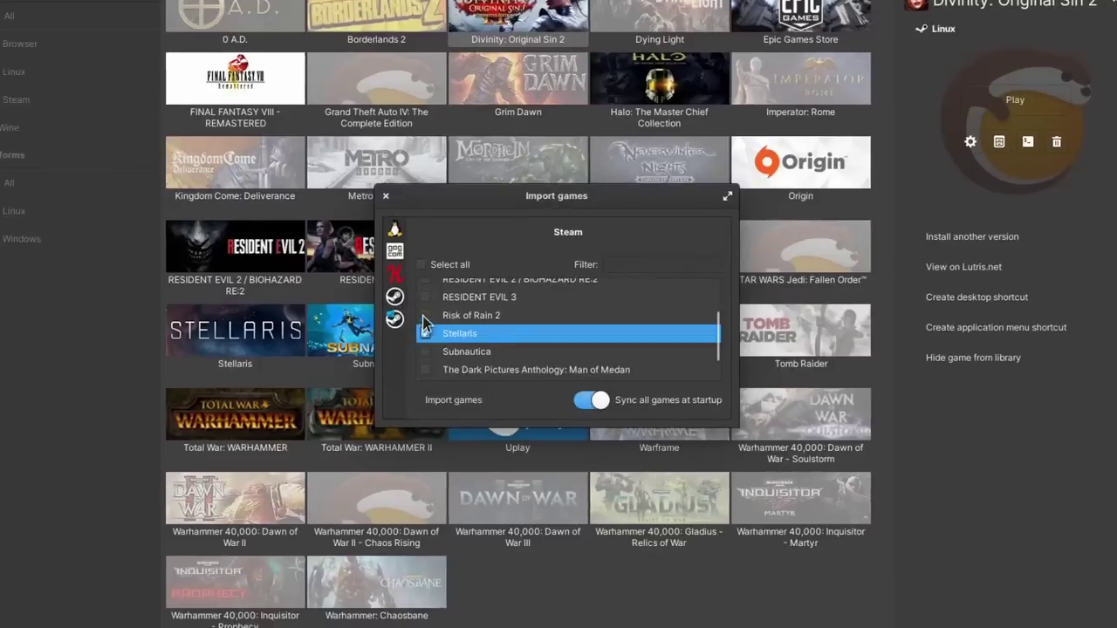
click(425, 316)
click(425, 298)
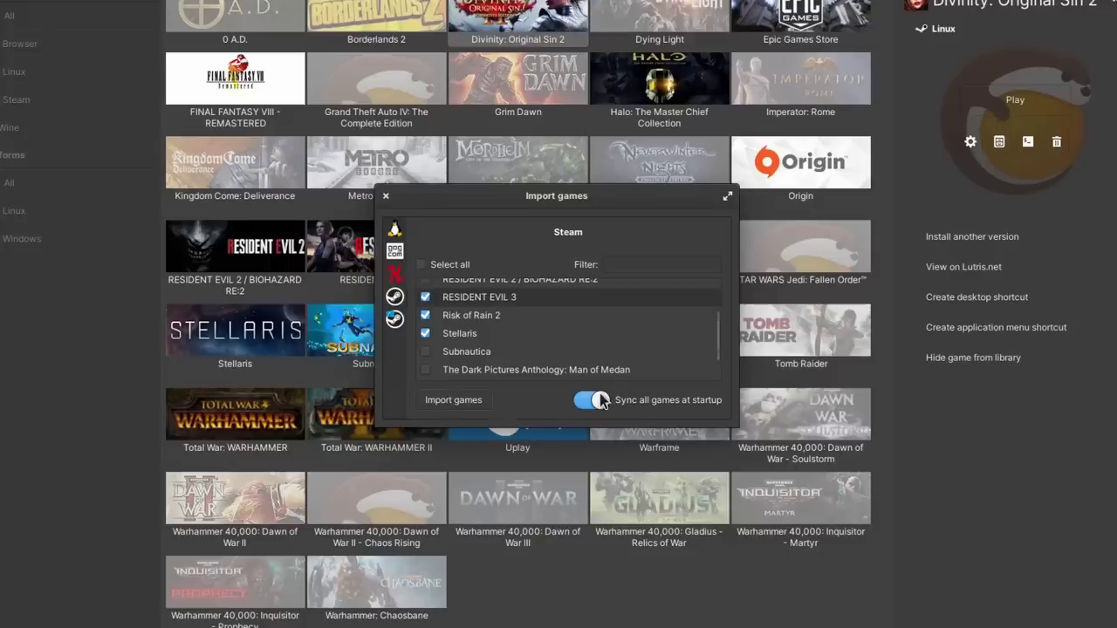
click(420, 265)
click(602, 403)
click(611, 404)
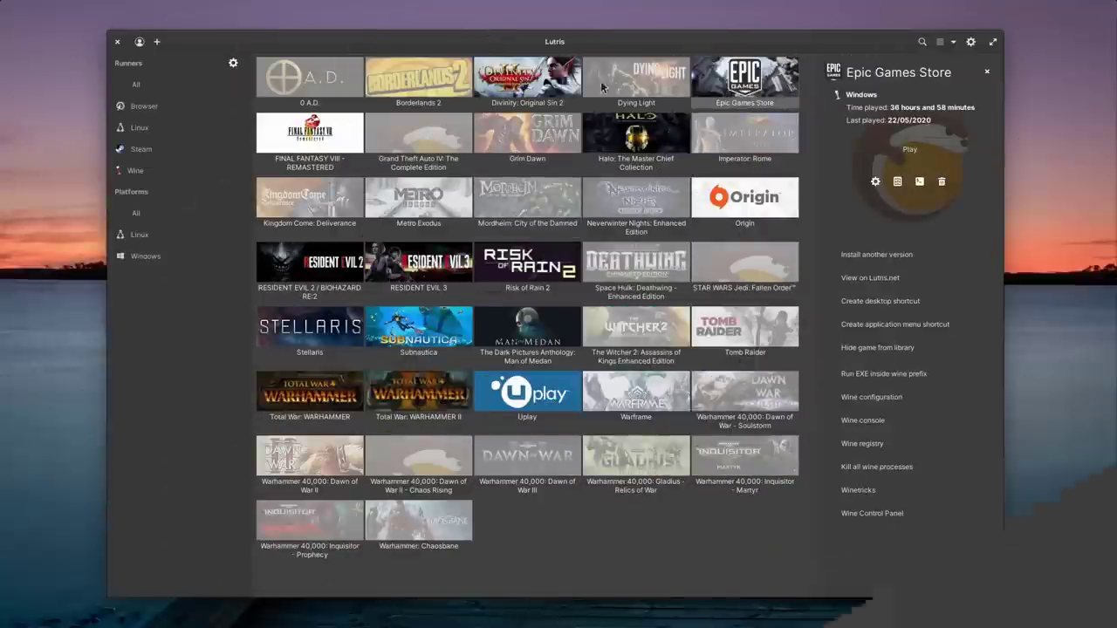
Step: View the details of Divinity: Original Sin 2 and Halo: The Master Chief Collection, including the game actions available for Halo
click(529, 82)
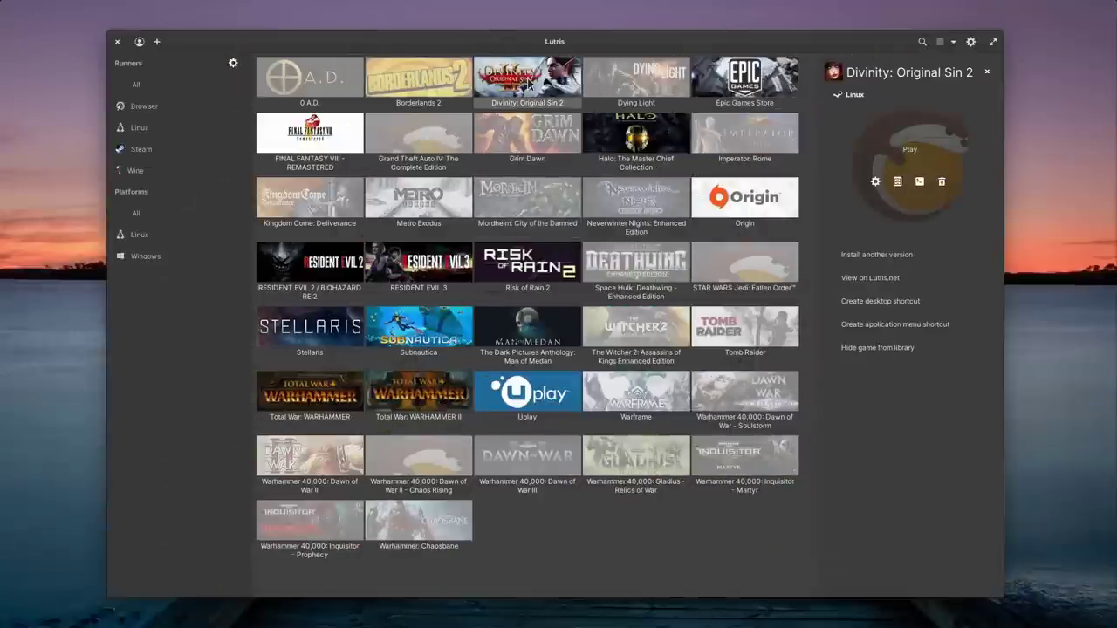
right_click(654, 154)
click(719, 219)
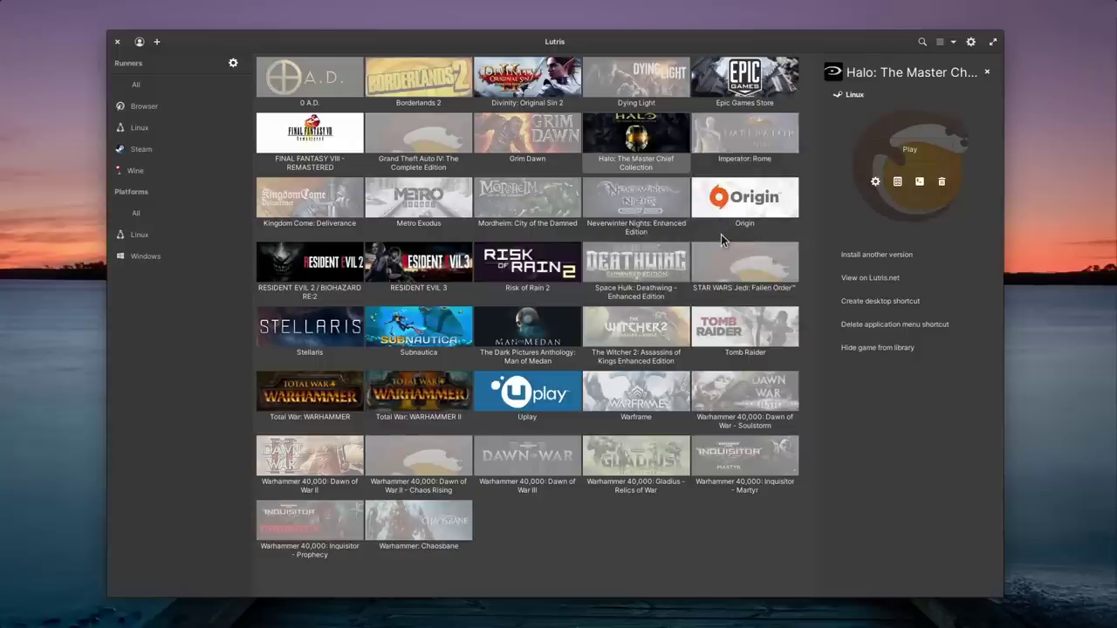
Step: Switch the library to list view and back to grid view, and toggle the side panel display options
click(940, 42)
click(940, 41)
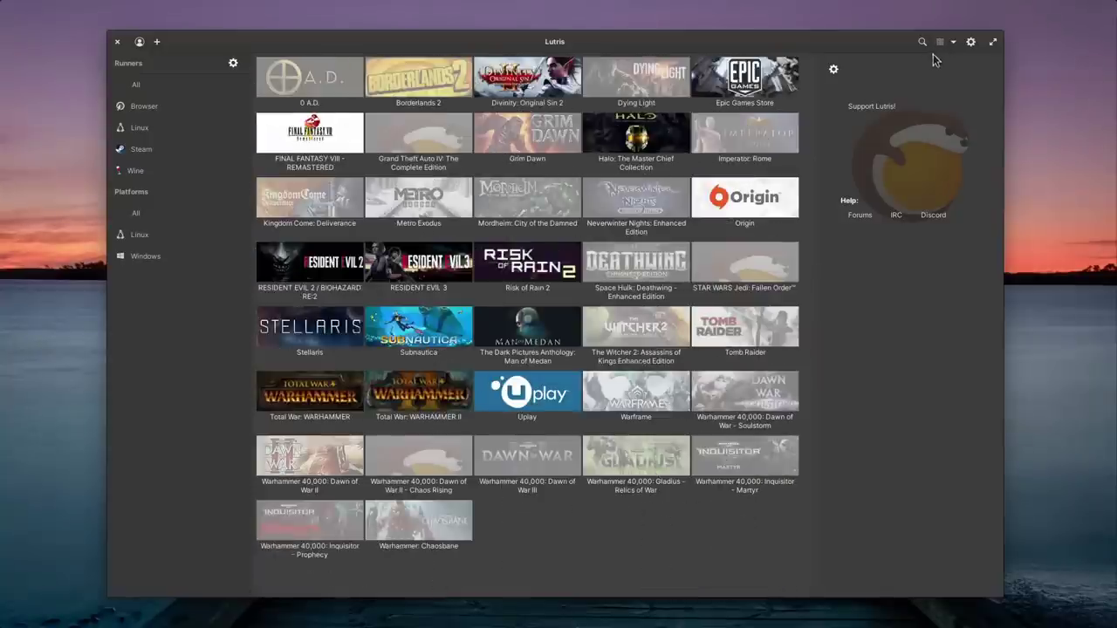
click(953, 42)
click(964, 120)
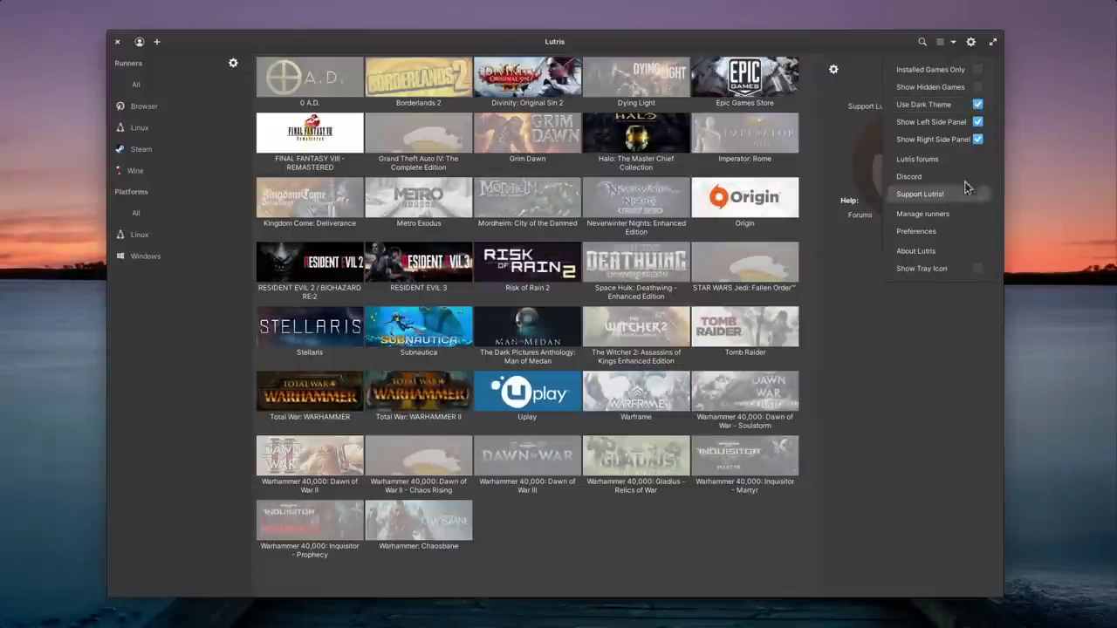
click(976, 139)
click(976, 139)
Step: View the details of Epic Games Store, Divinity: Original Sin 2 and Borderlands 2 in the library
click(750, 93)
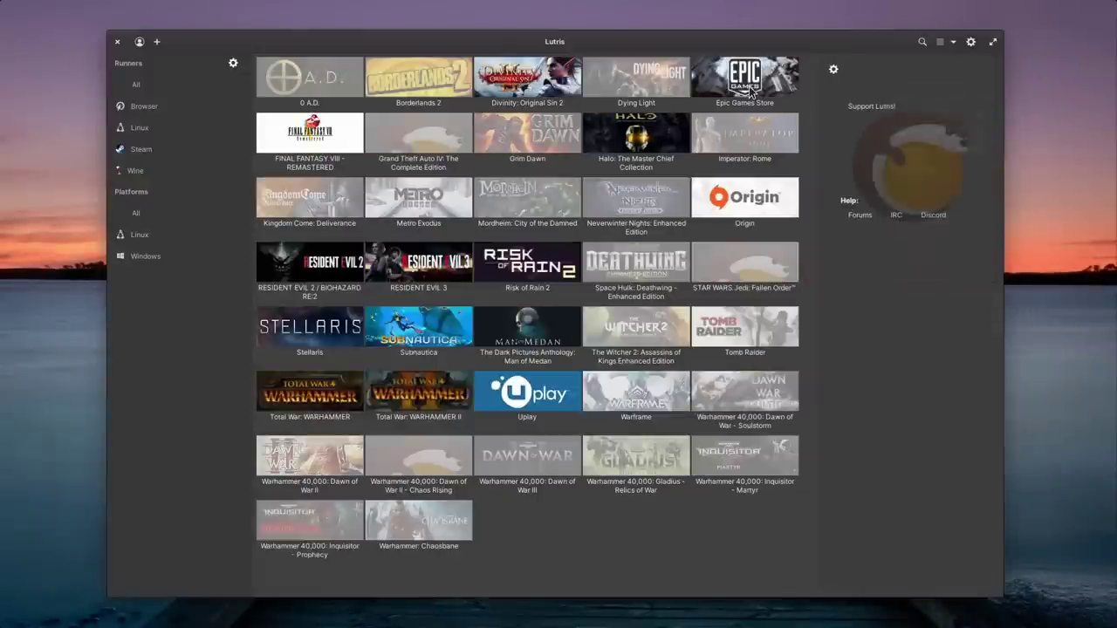
click(746, 83)
click(569, 91)
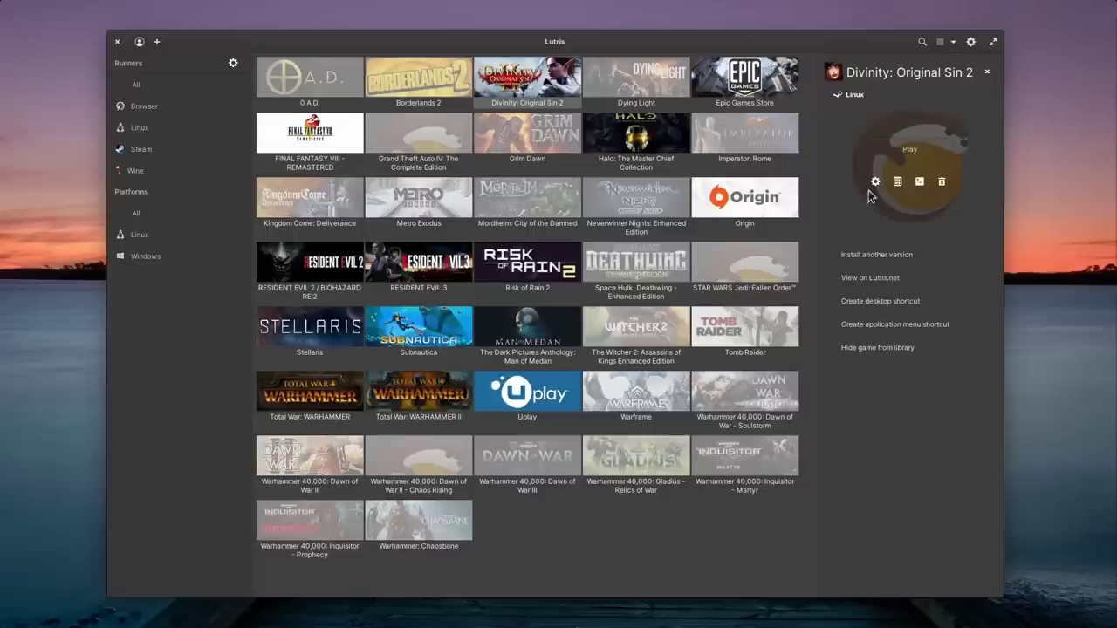
click(437, 92)
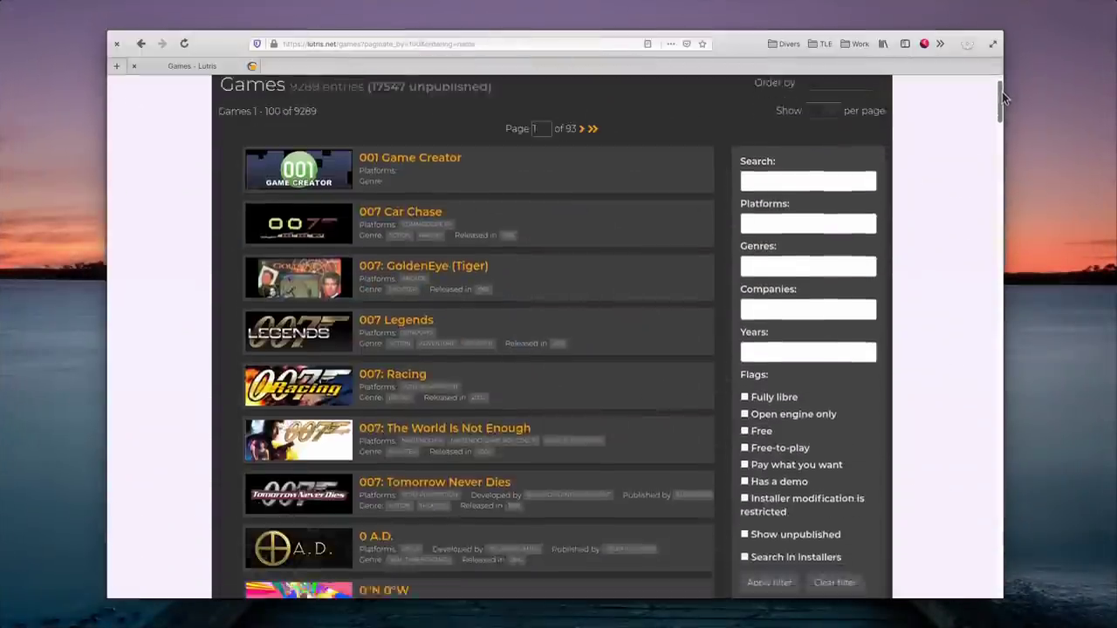
Step: Switch to the browser to browse the Lutris.net games catalogue and read the installer notes on the Warframe page
drag(1002, 92, 1004, 210)
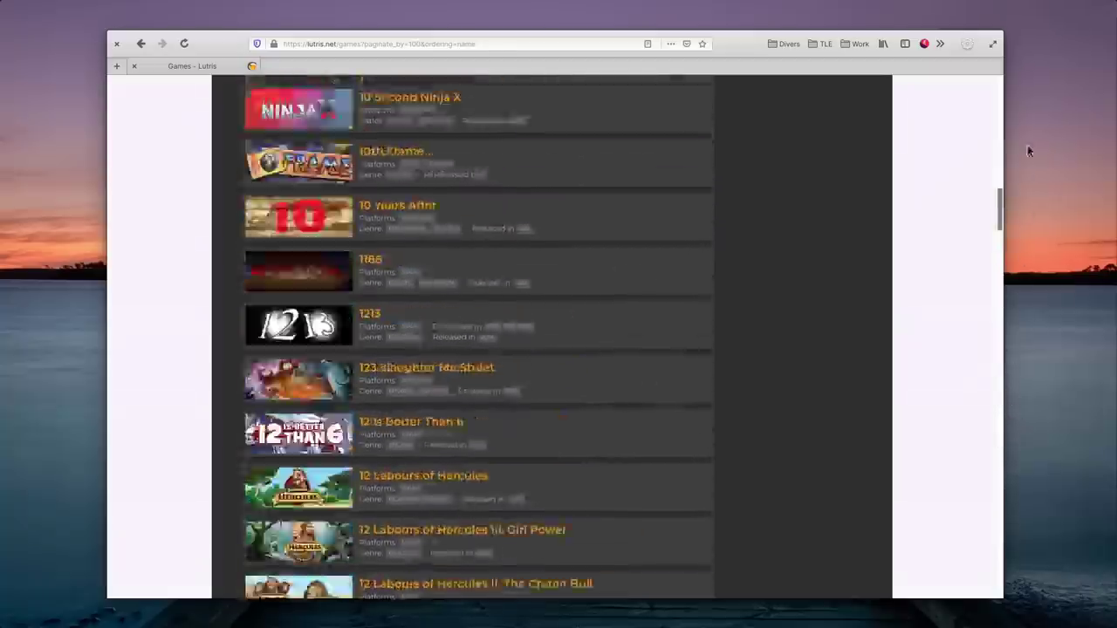
drag(1028, 151, 905, 121)
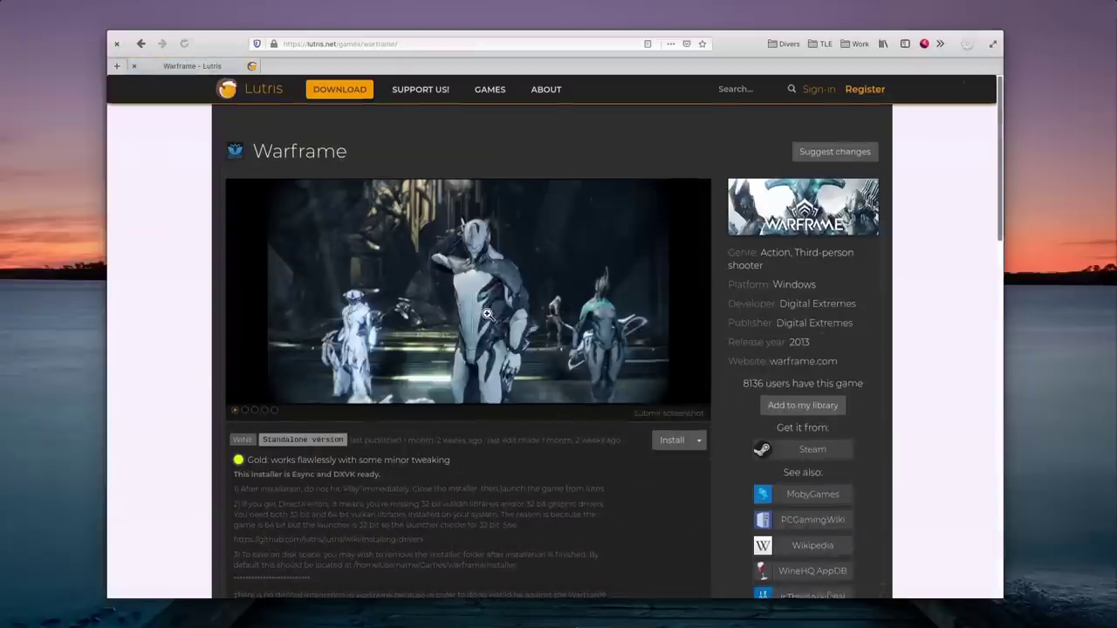
scroll(487, 315, down, 3)
scroll(488, 314, down, 2)
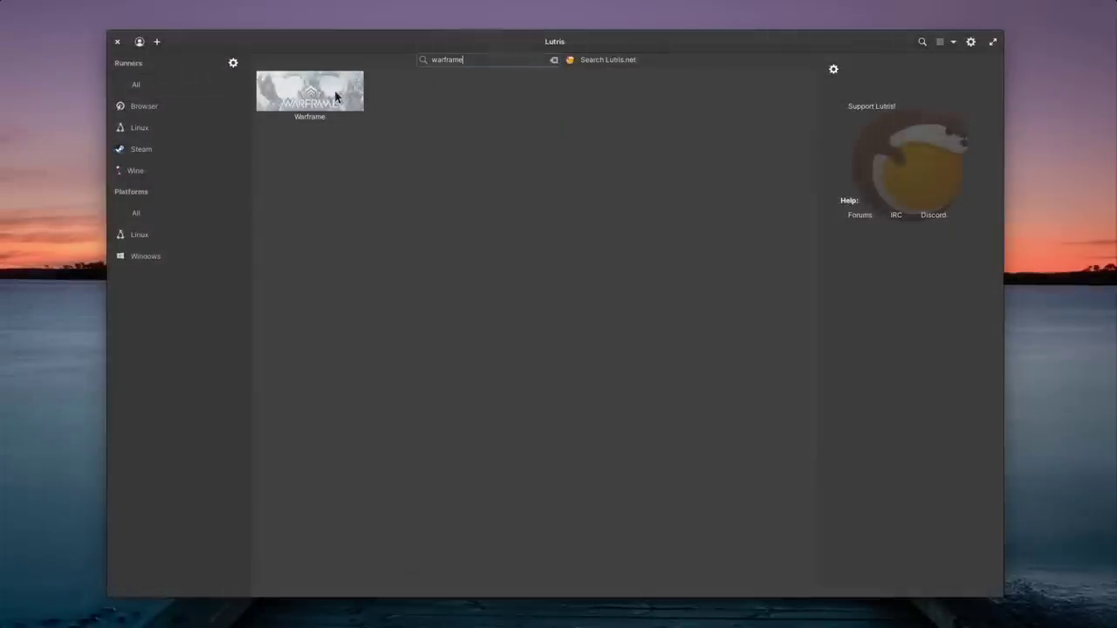
Step: Switch to Lutris and start installing Warframe from the library to open its choice of installers
click(321, 92)
right_click(321, 92)
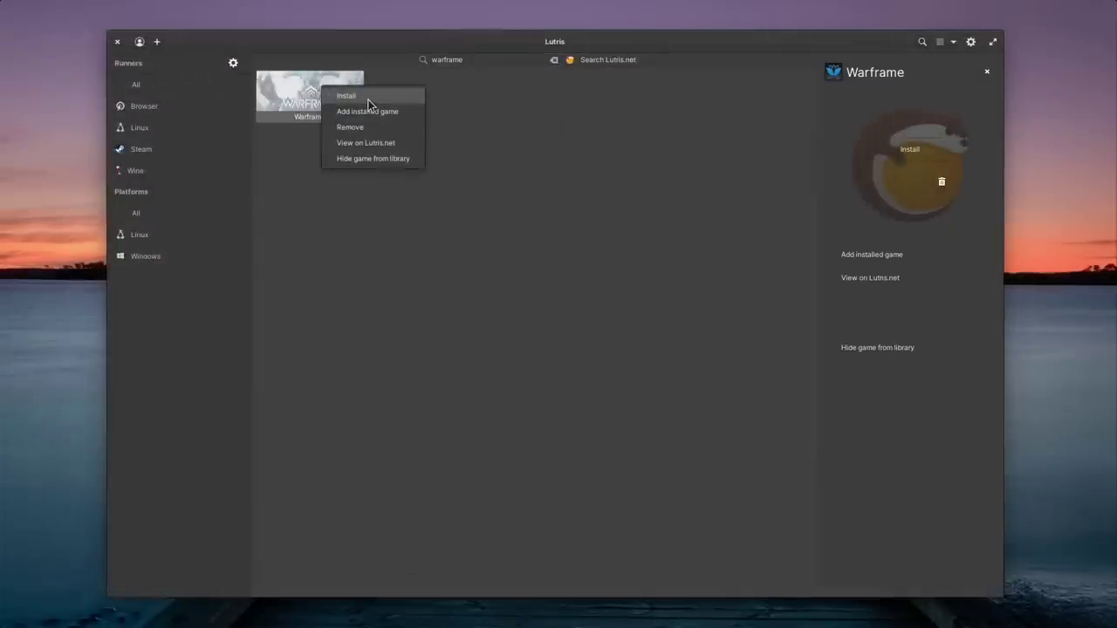
click(347, 96)
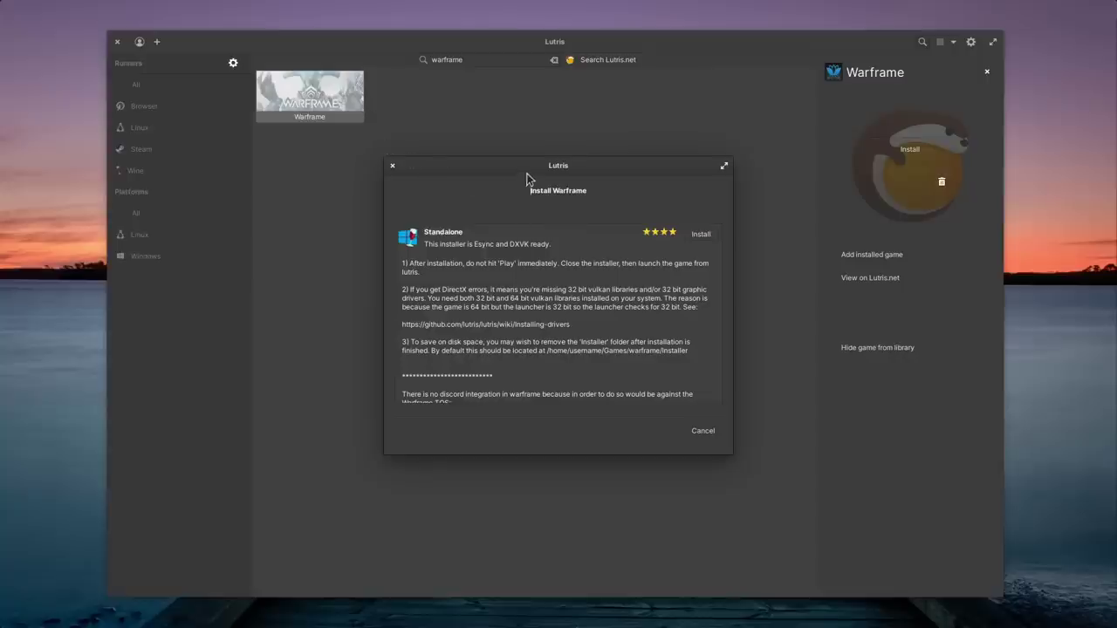
drag(526, 179, 515, 167)
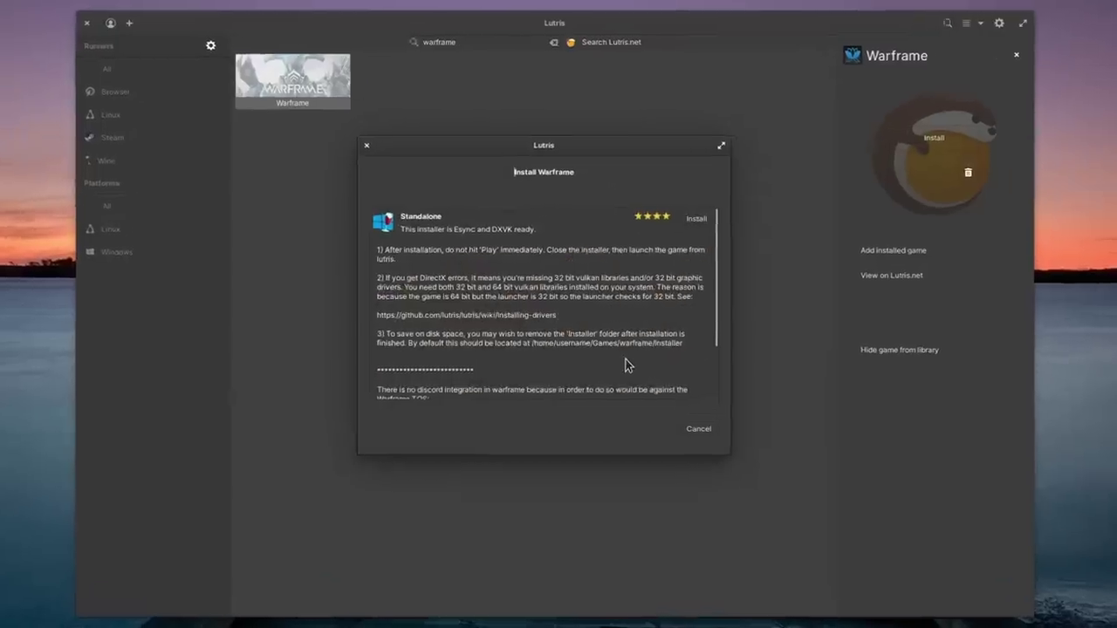
Step: Compare Warframe's Standalone and Steam Proton installers, and start the Standalone installation in the proposed Games/warframe directory
drag(717, 248, 721, 353)
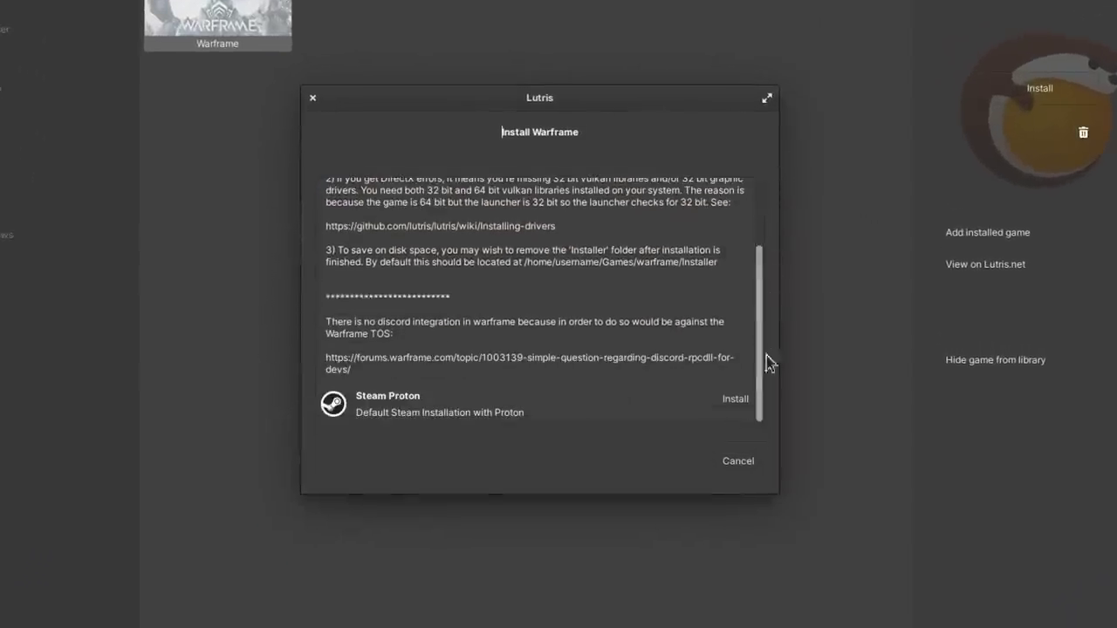
scroll(561, 411, up, 5)
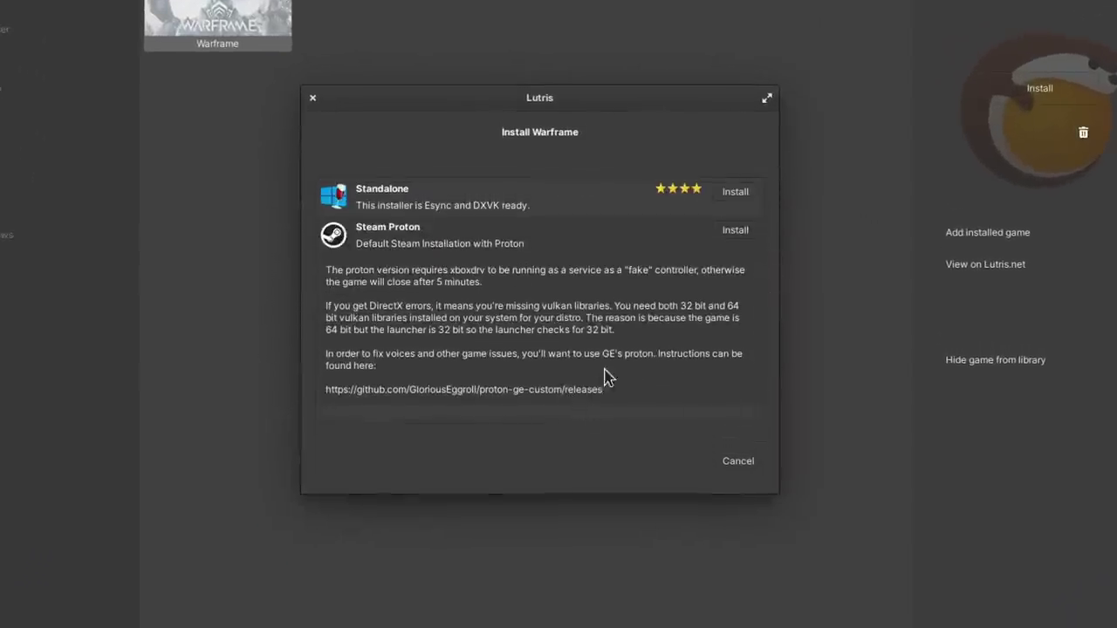
click(546, 204)
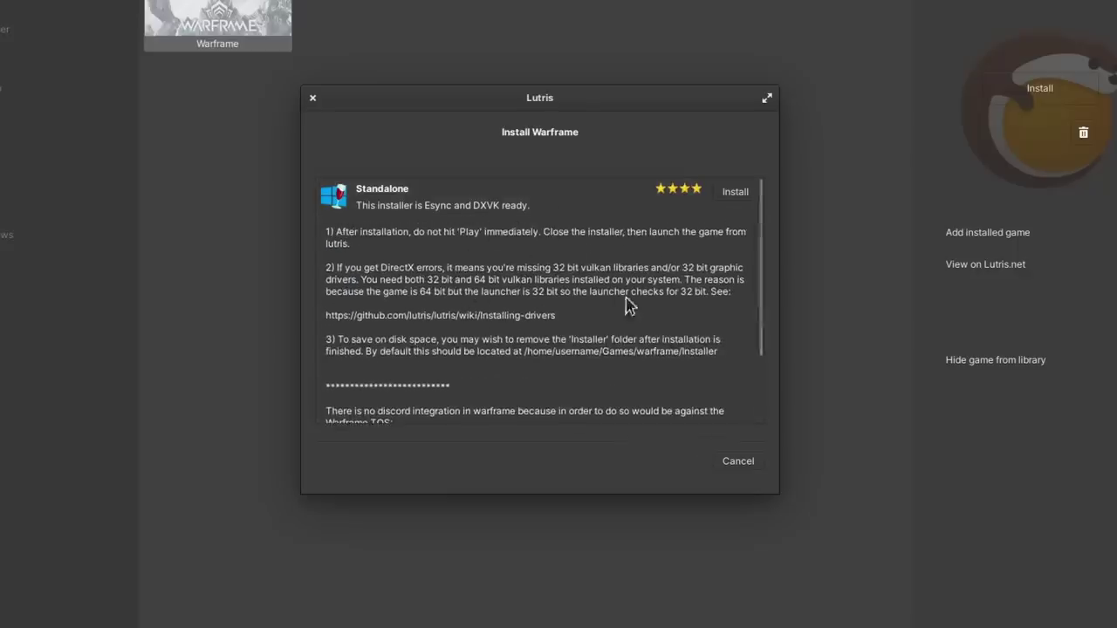
scroll(698, 214, down, 2)
scroll(698, 215, up, 2)
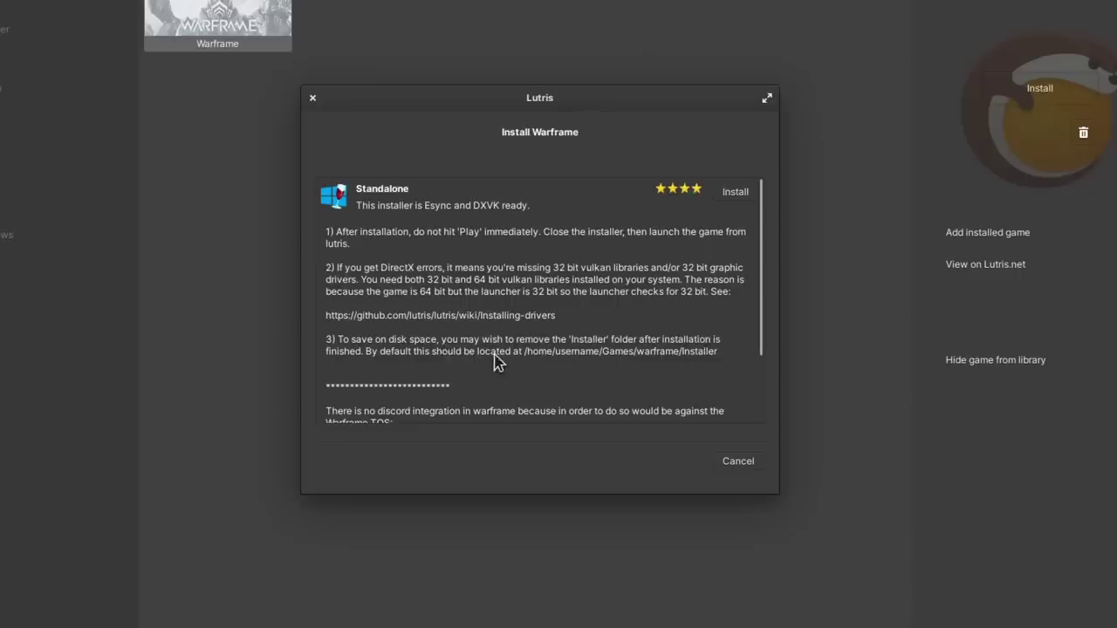
click(738, 194)
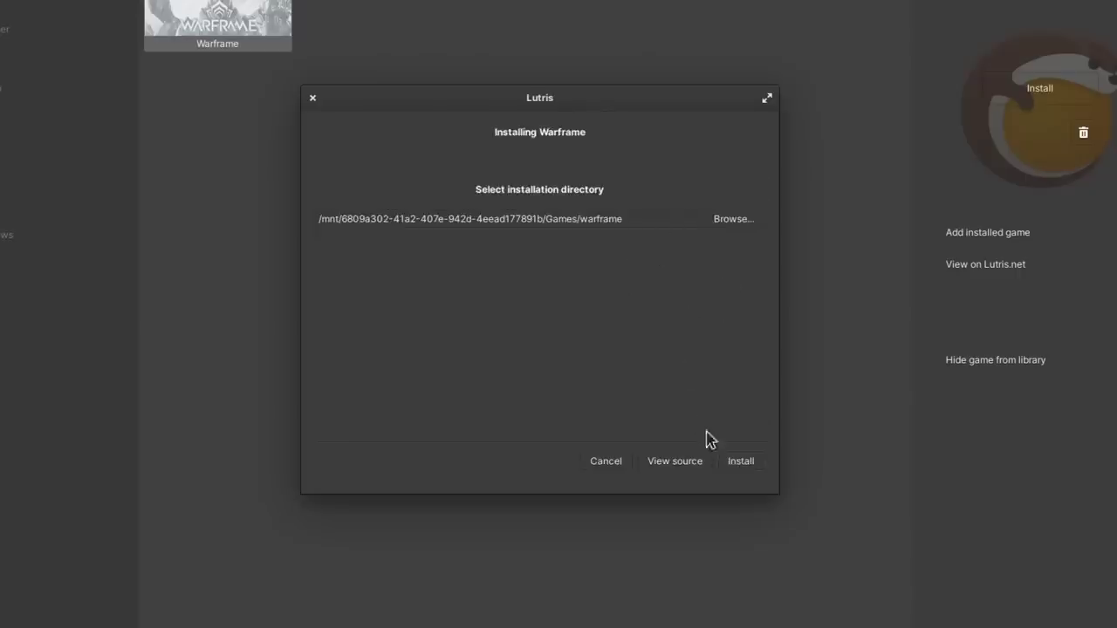
click(742, 463)
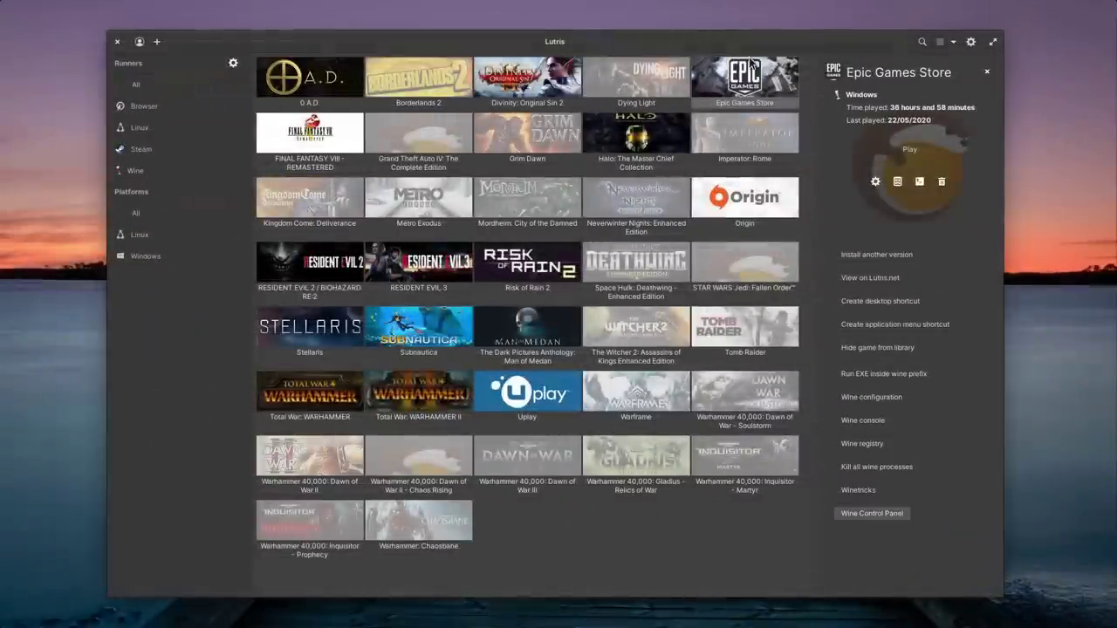
Step: View the details of Origin, Uplay and Epic Games Store, and check the options of Borderlands 3 in the Epic Games launcher
click(737, 197)
click(528, 392)
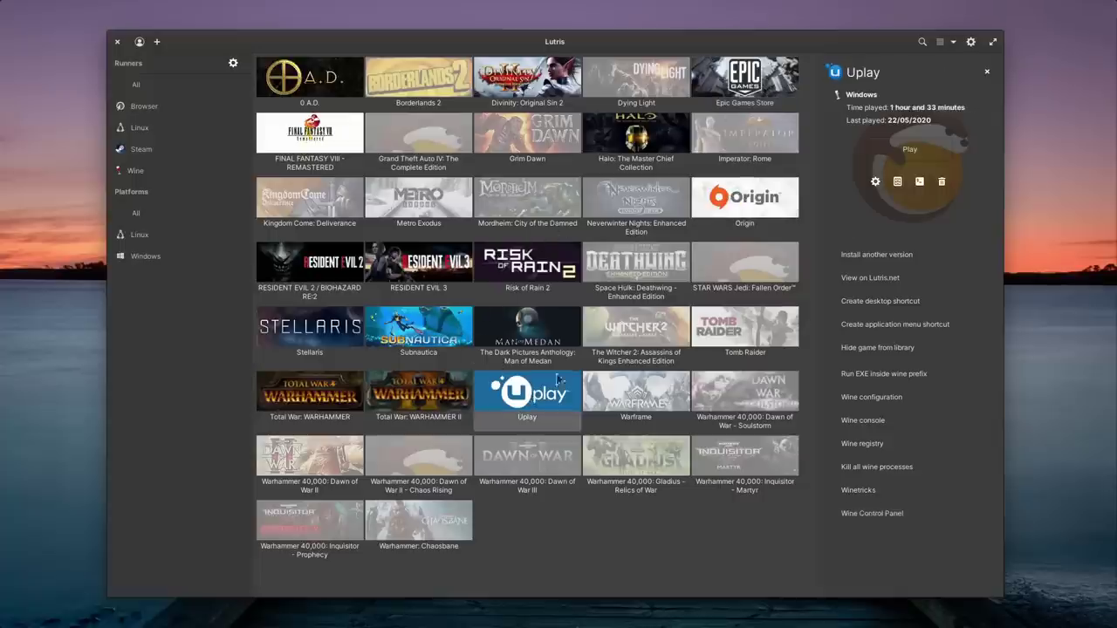
click(744, 193)
click(740, 87)
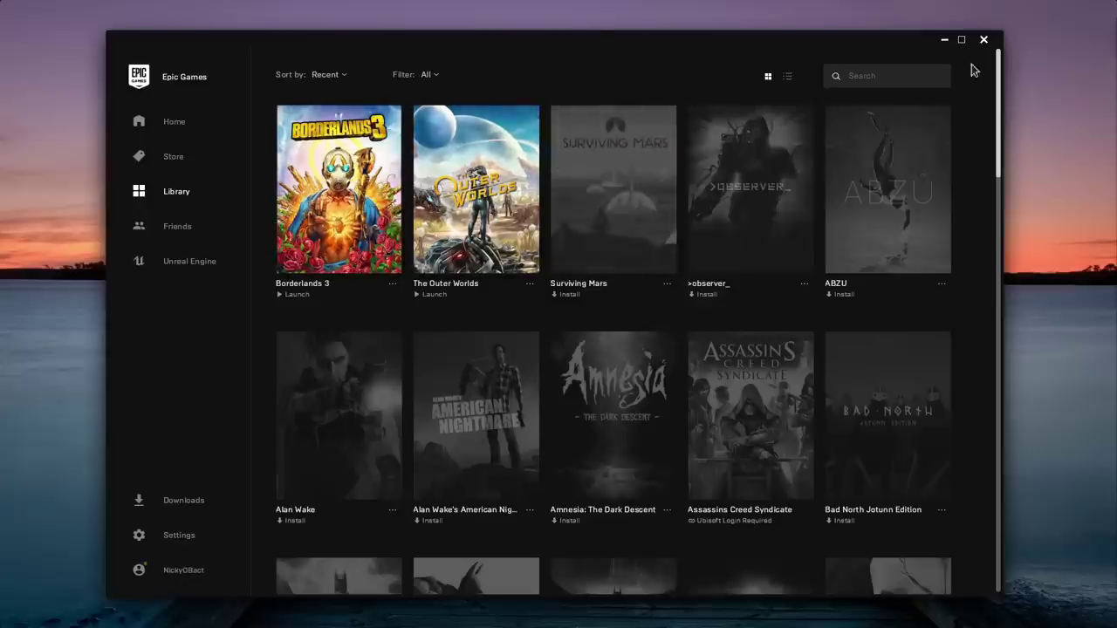
click(944, 41)
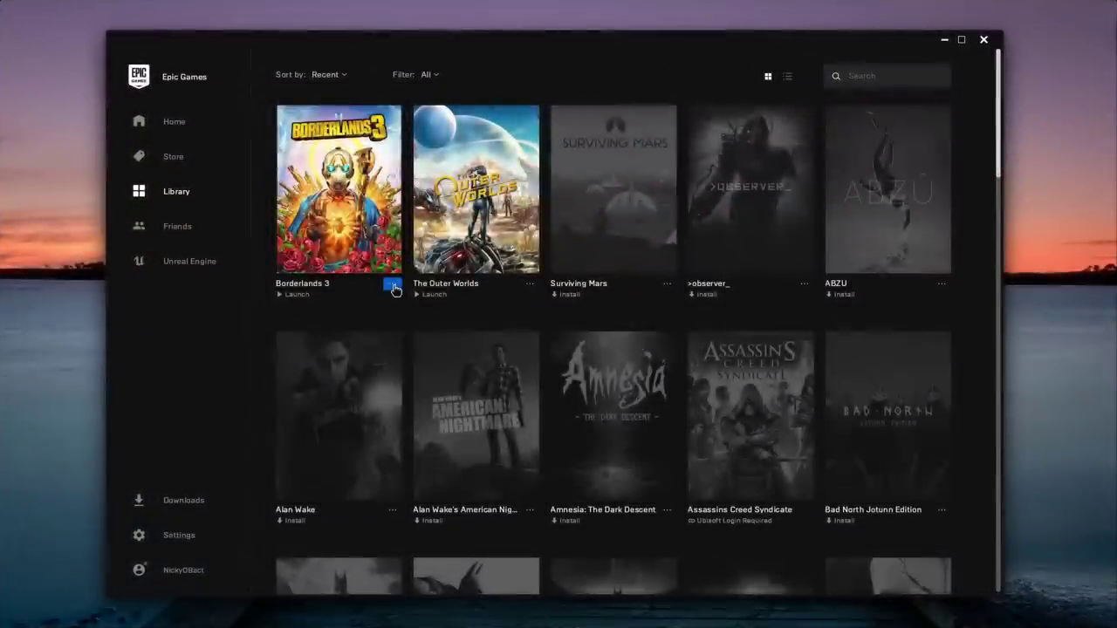
click(394, 290)
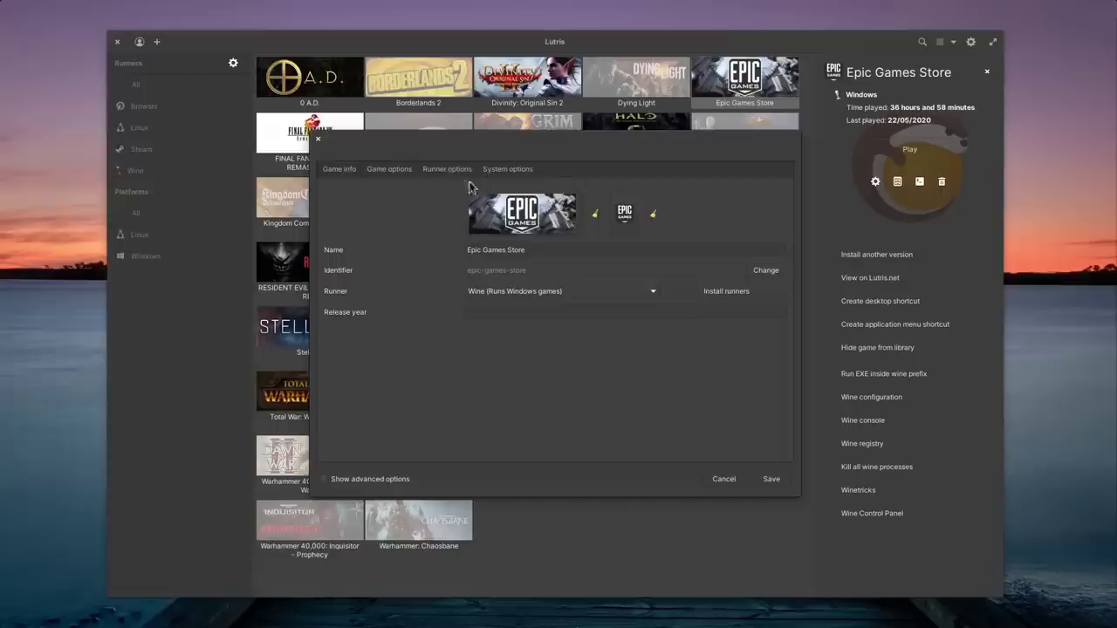
Step: Look through the game, runner and system options in the Epic Games Store configuration in Lutris
click(370, 171)
click(445, 171)
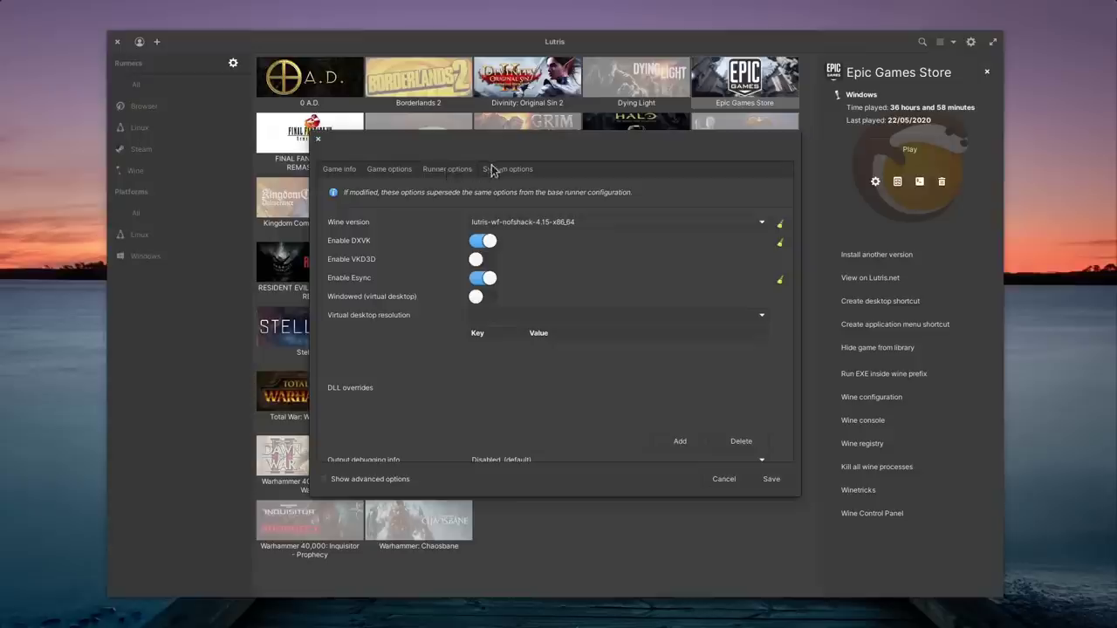
click(493, 172)
click(449, 171)
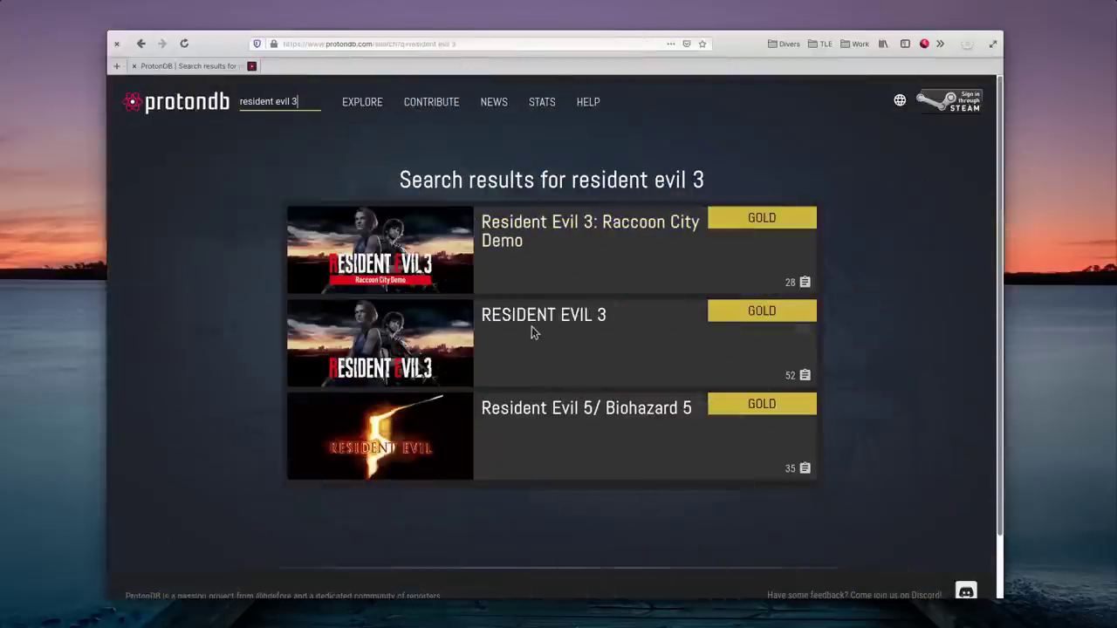
Step: Open the RESIDENT EVIL 3 page on ProtonDB in the browser and read its user compatibility reports
click(531, 327)
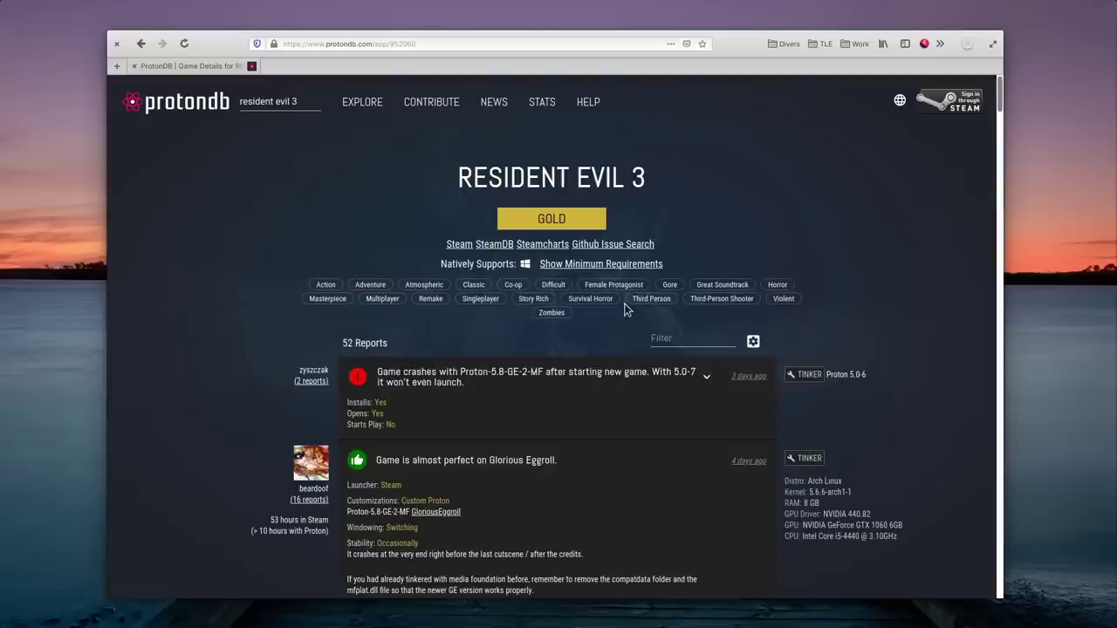
scroll(625, 312, down, 3)
scroll(625, 309, down, 2)
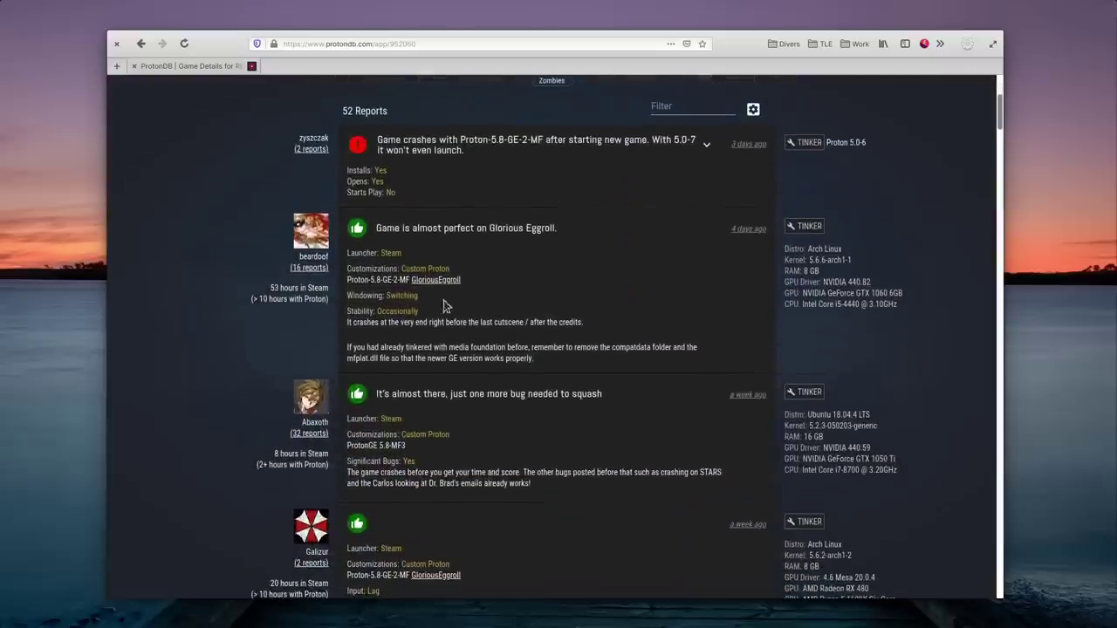
scroll(576, 348, down, 15)
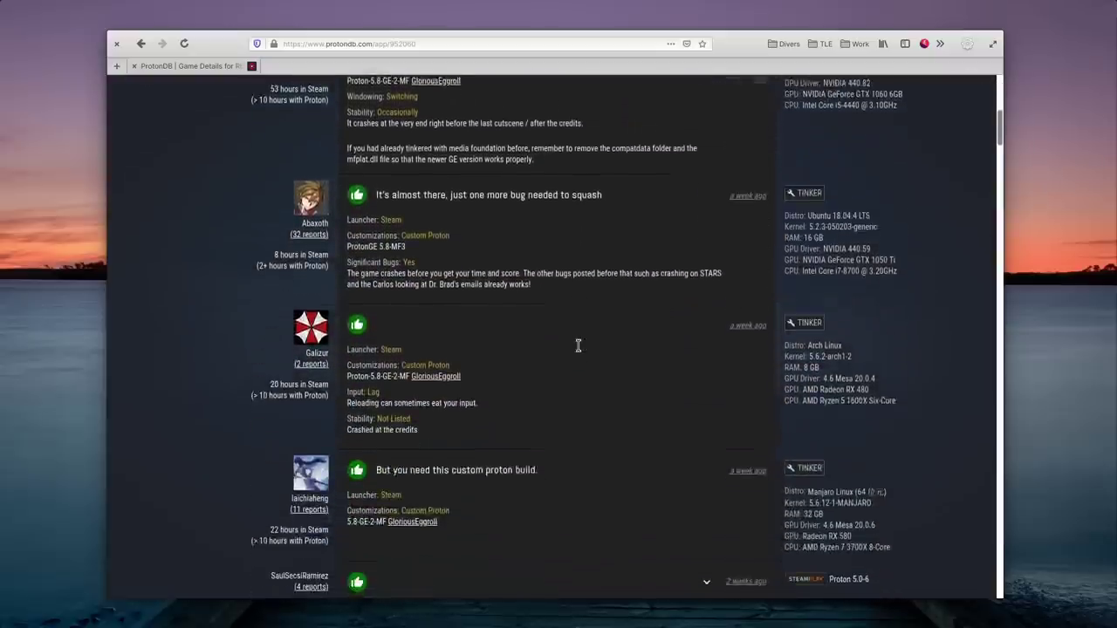
scroll(577, 350, down, 5)
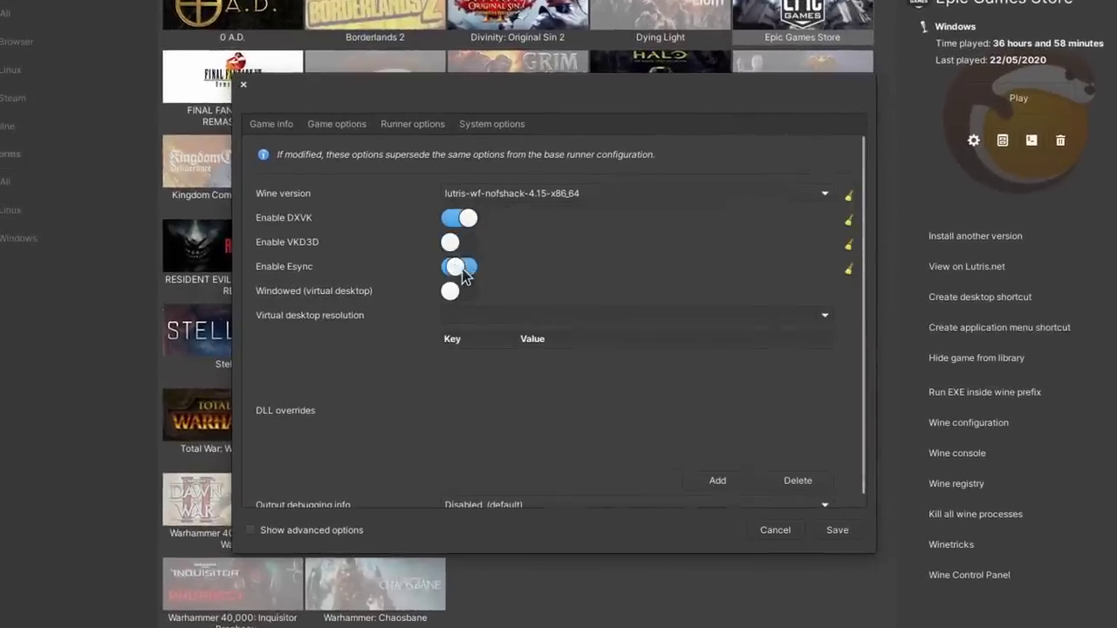
Step: Try the Esync and windowed virtual desktop switches for Epic Games Store in Lutris, and check the available virtual desktop resolutions
click(461, 266)
click(461, 266)
click(457, 295)
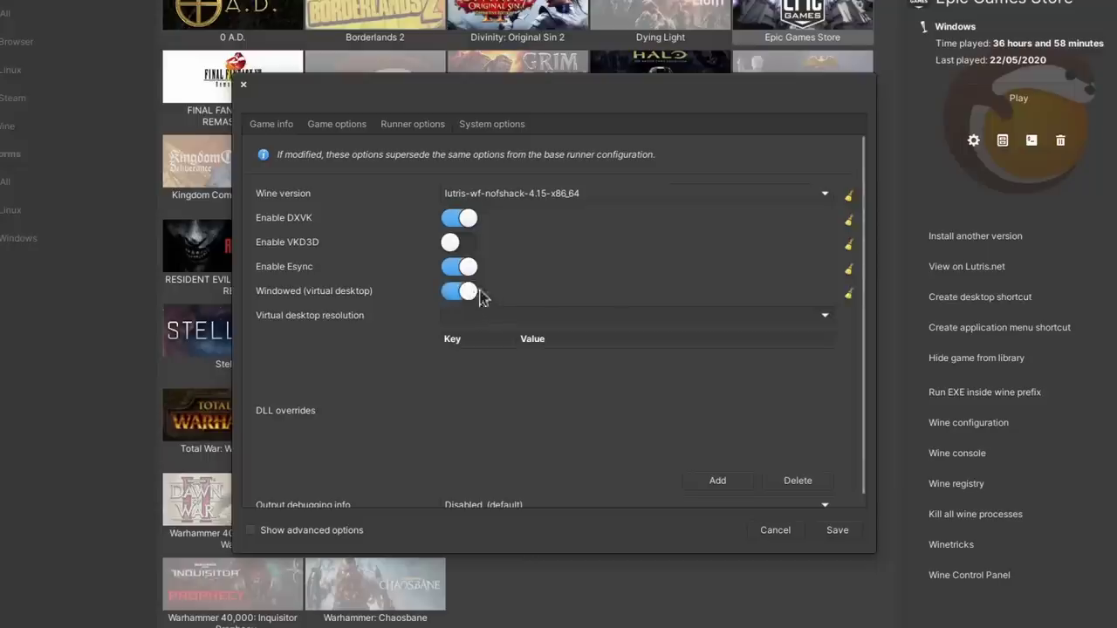
click(475, 296)
click(529, 316)
click(824, 316)
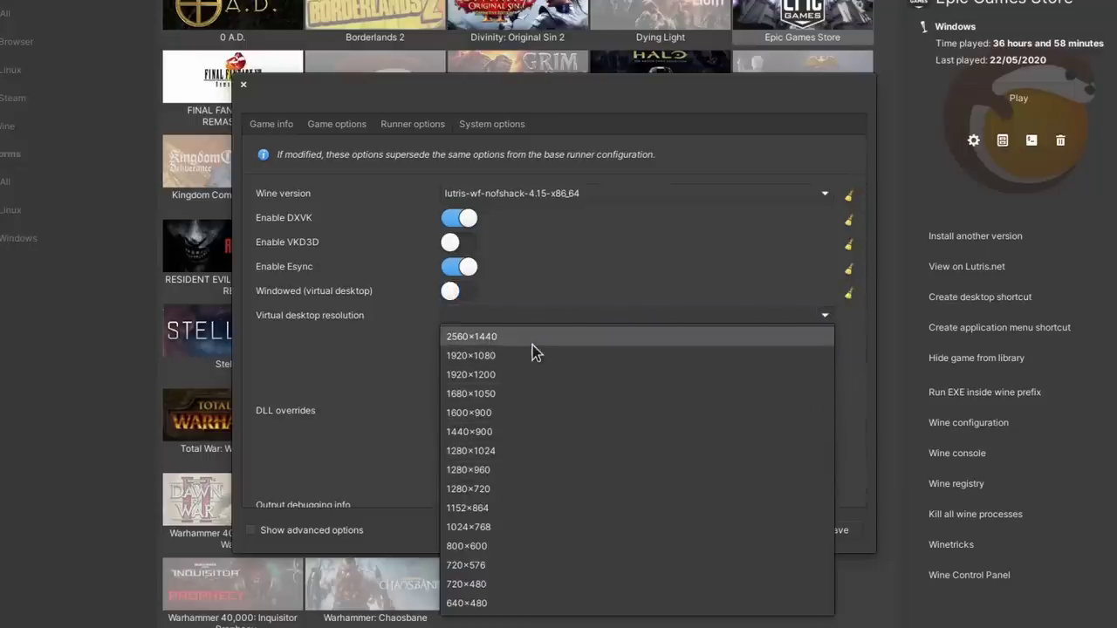
scroll(550, 232, down, 10)
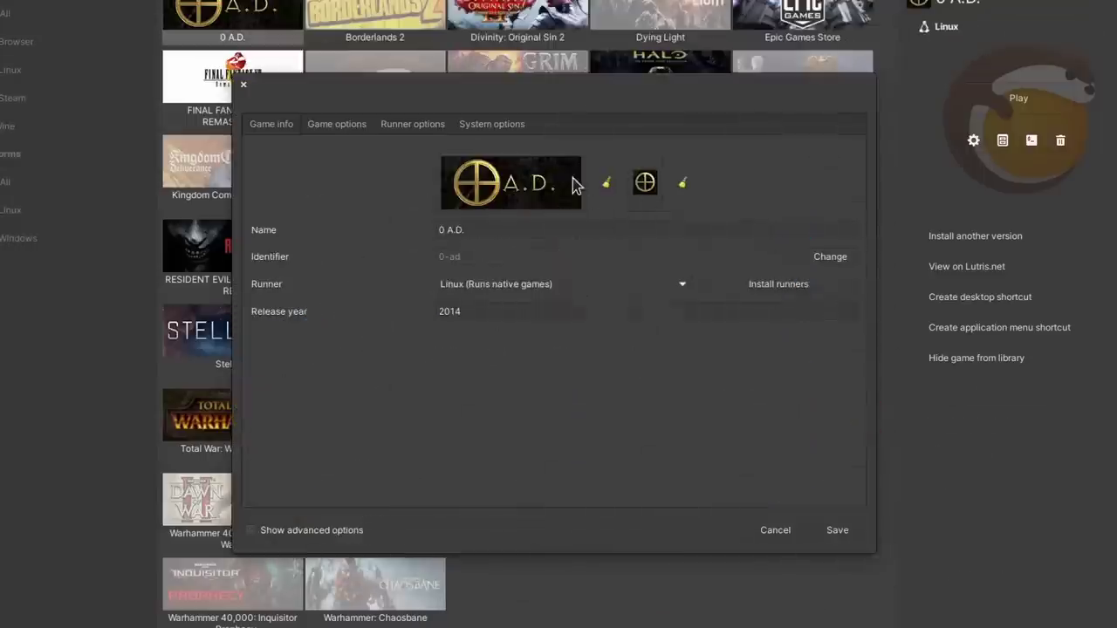
Step: Open the banner image chooser for 0 A.D., cancel it and close the game's configuration without saving
click(566, 188)
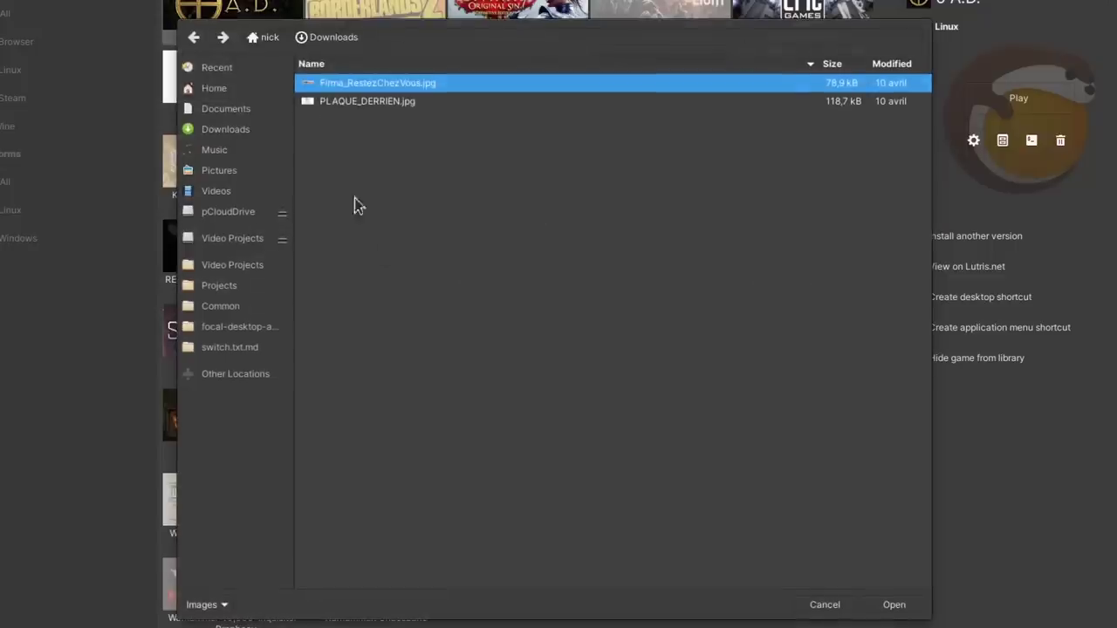
click(825, 604)
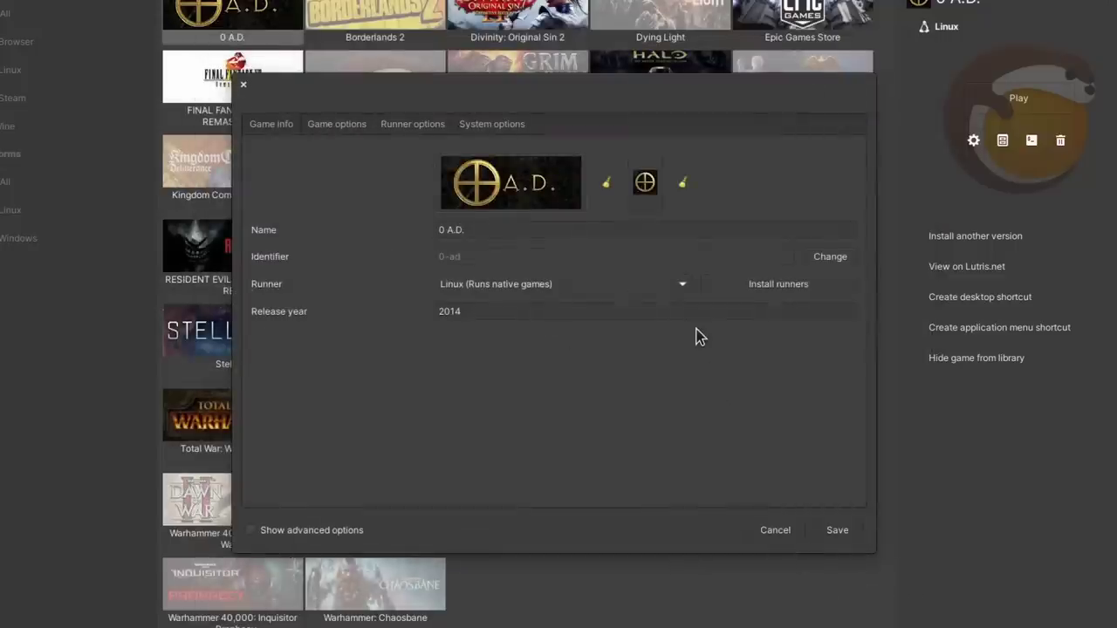
click(775, 529)
click(785, 20)
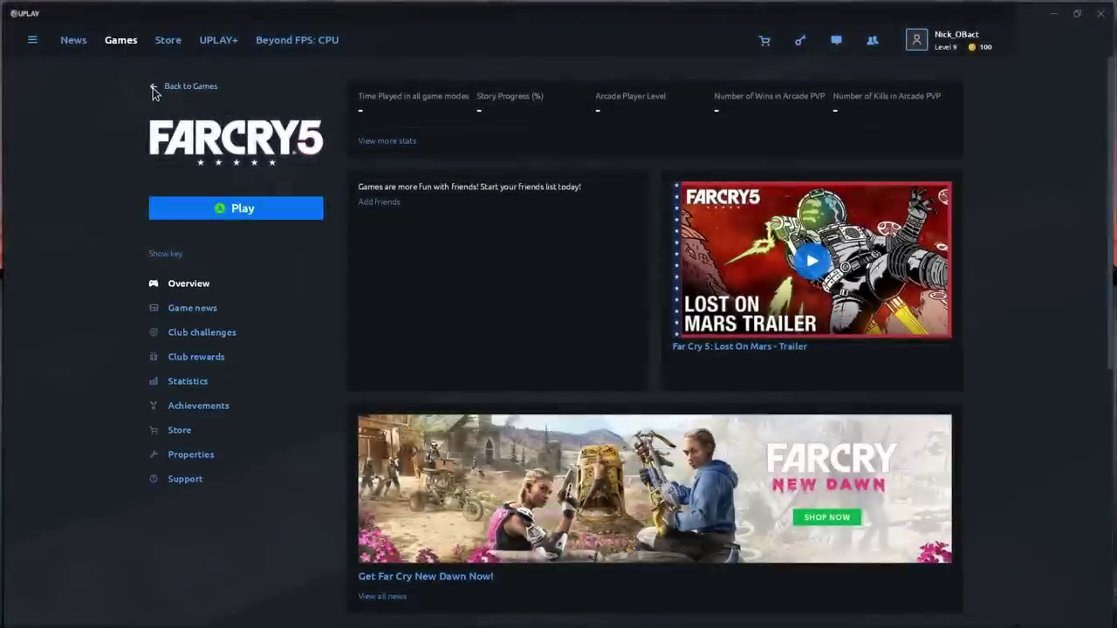
Step: Return from the Far Cry 5 page to the Uplay games list, and view and close Dead Space's details in the Origin library
click(155, 87)
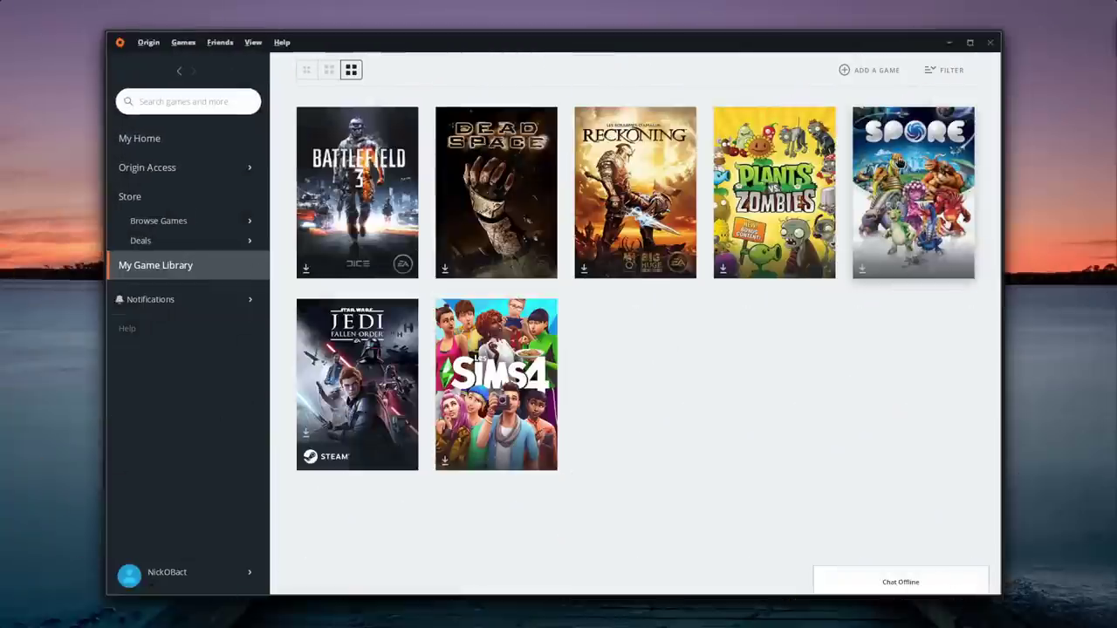
click(493, 197)
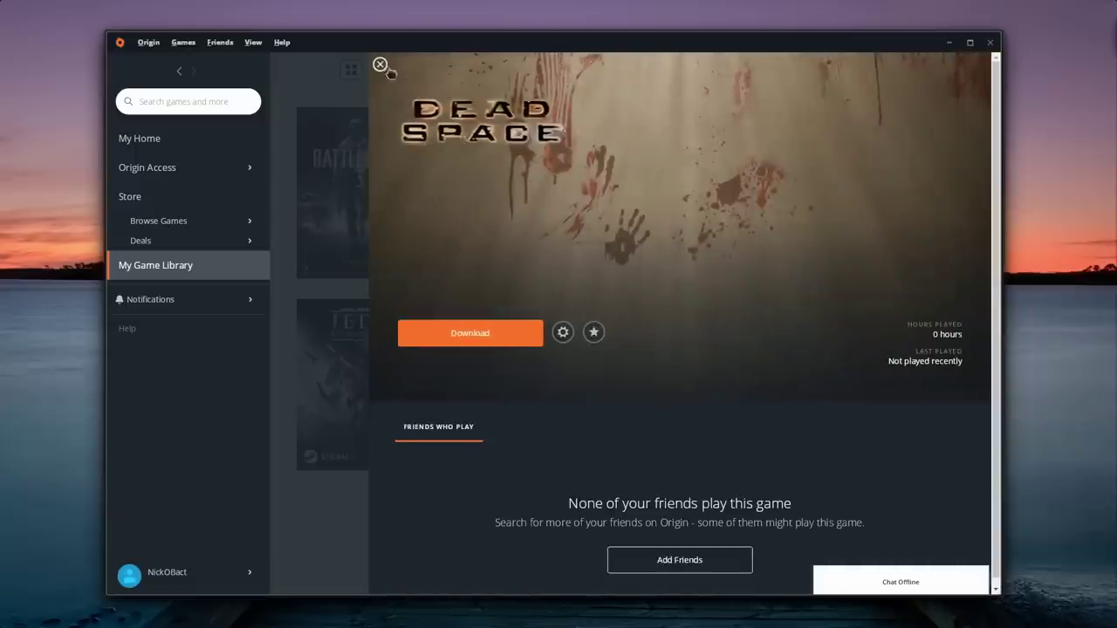
click(380, 65)
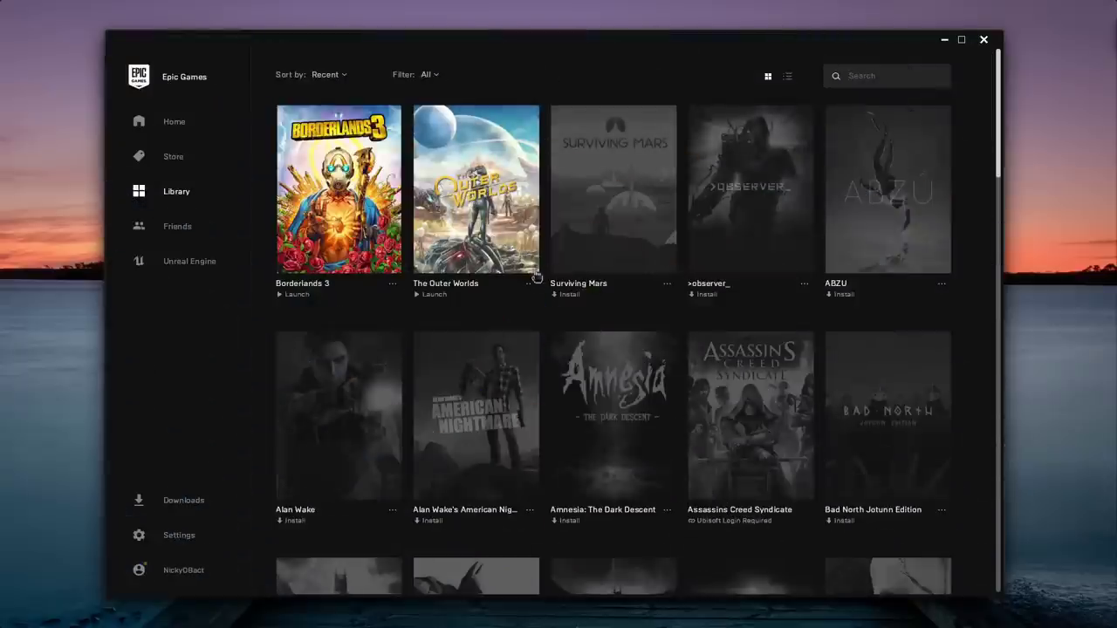
Step: Check the options available for The Outer Worlds in the Epic Games Store library and dismiss them
click(530, 283)
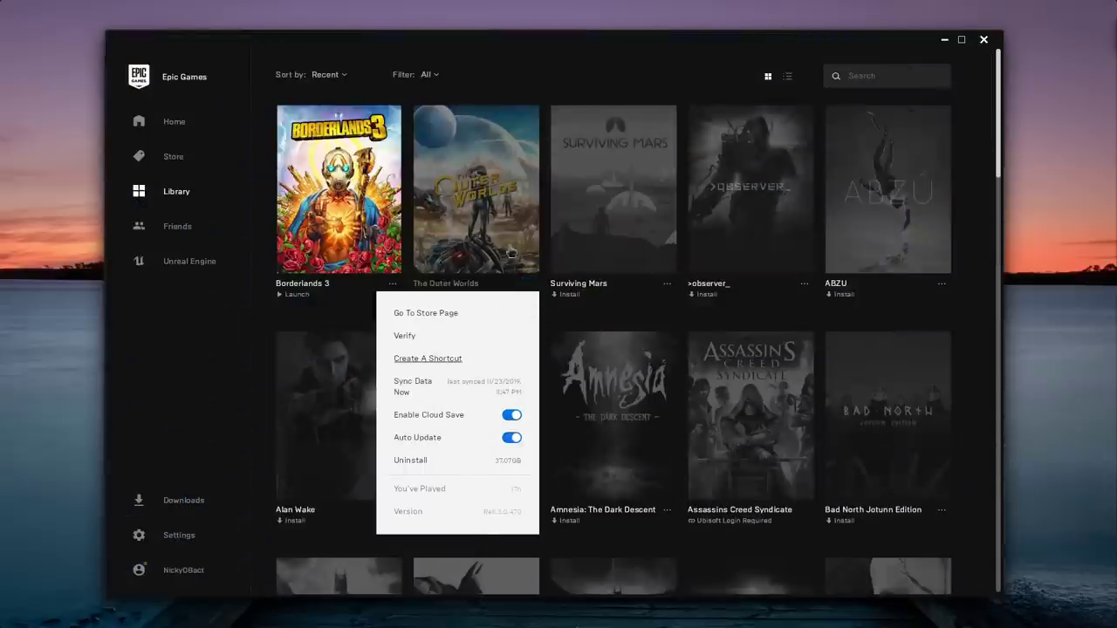
click(518, 75)
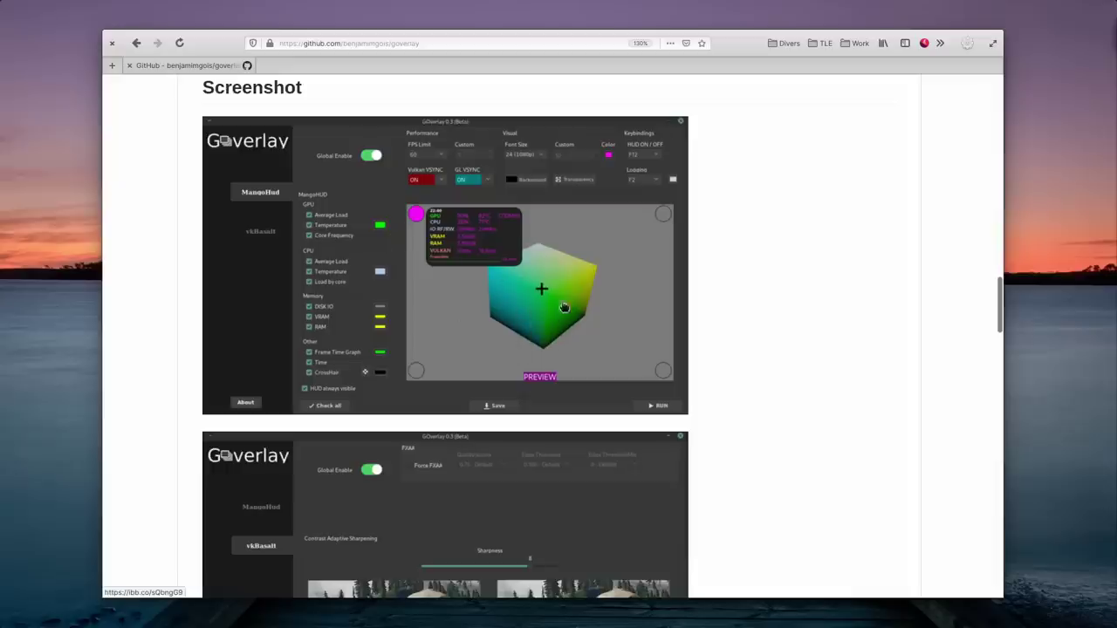
Step: Look through the GOverlay screenshots on its GitHub page in the browser, including the MangoHud and vkBasalt settings
scroll(602, 327, down, 5)
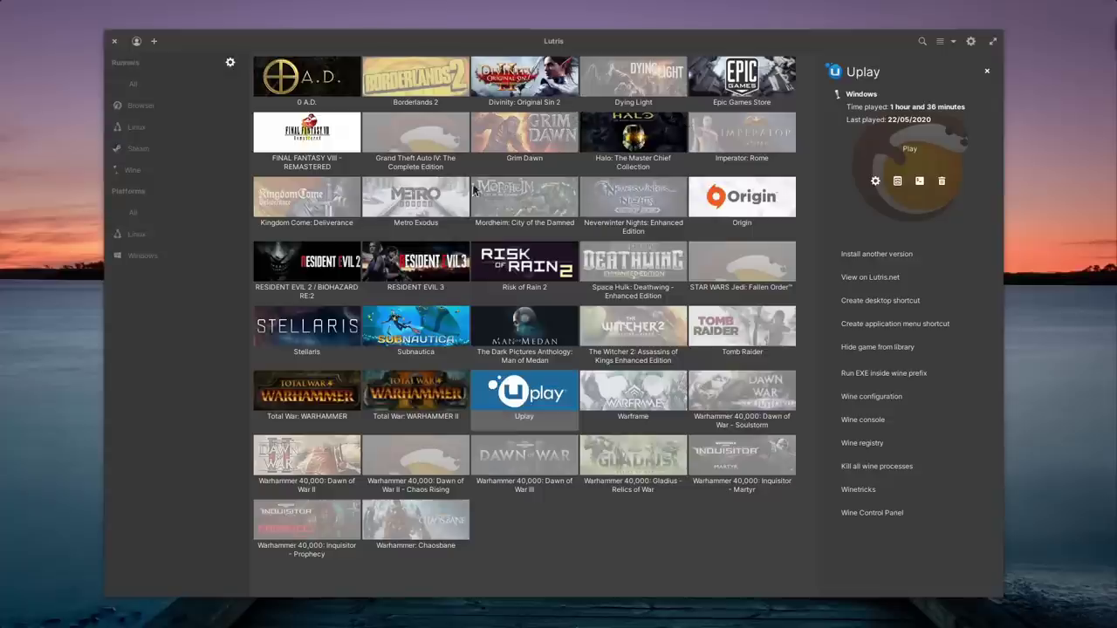
Step: Browse the game entries in the Lutris library from Divinity: Original Sin 2 to The Witcher 2, viewing each one's available actions
click(536, 90)
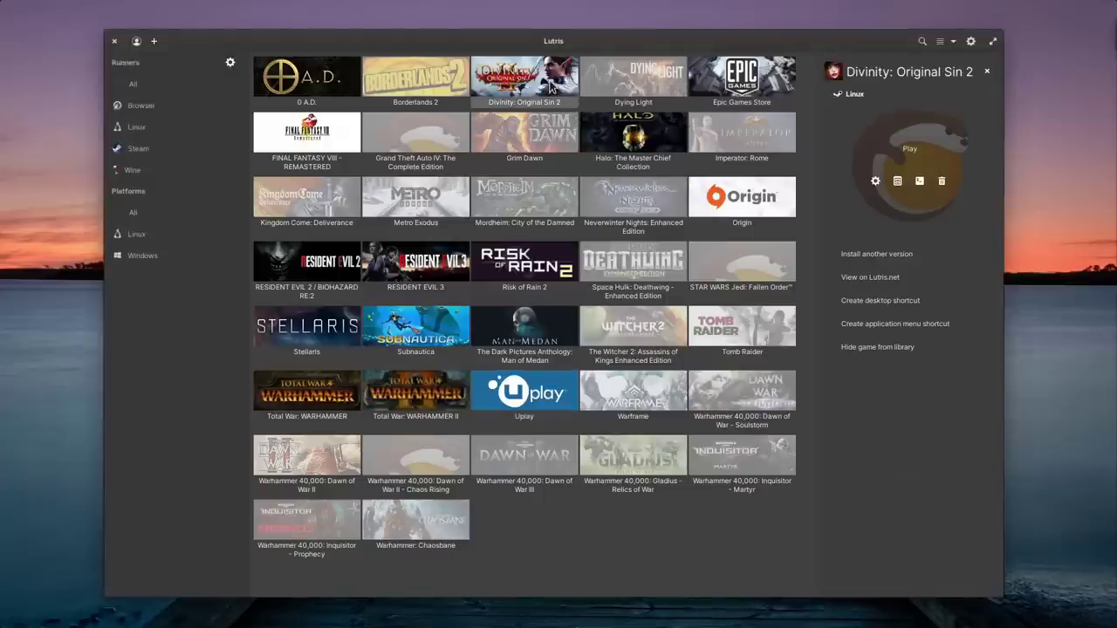
click(650, 204)
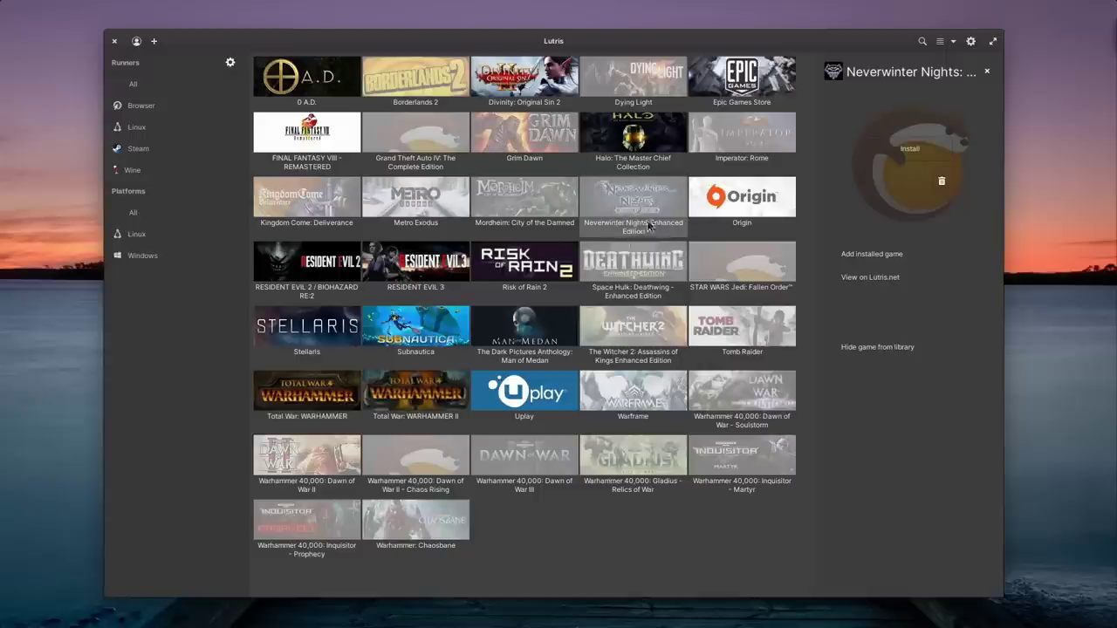
click(766, 200)
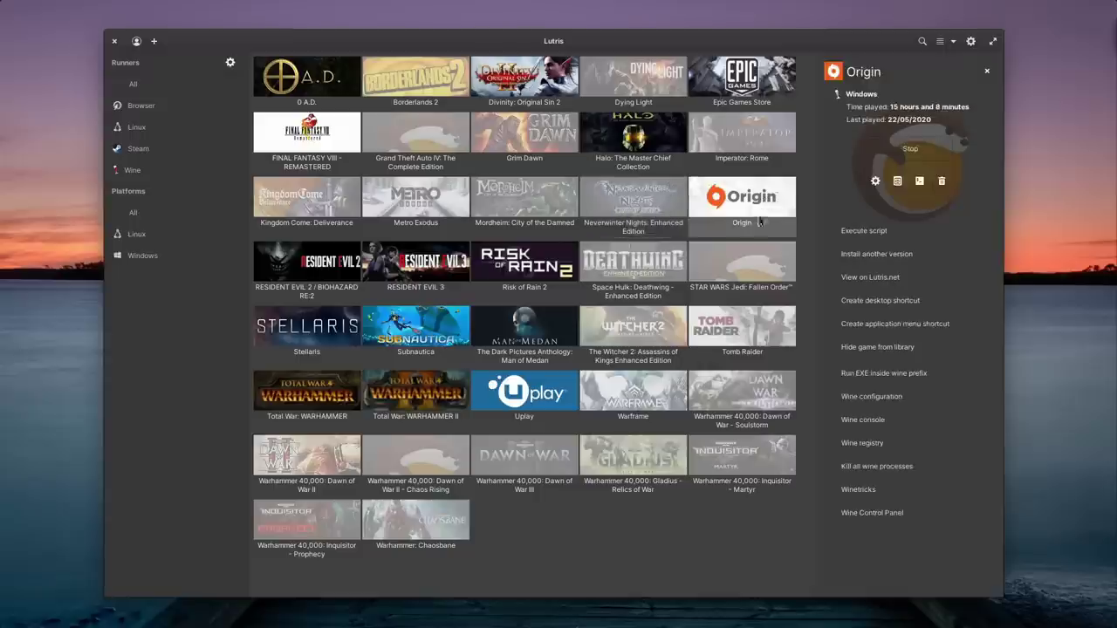
click(739, 272)
click(614, 271)
click(504, 273)
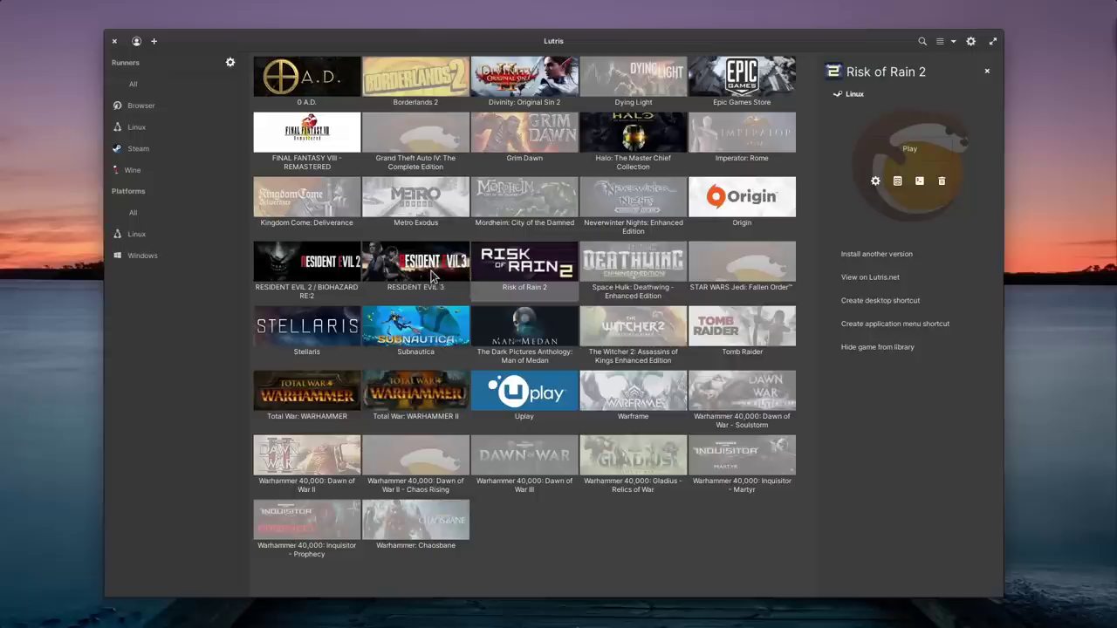
click(435, 277)
click(337, 281)
click(336, 336)
click(401, 330)
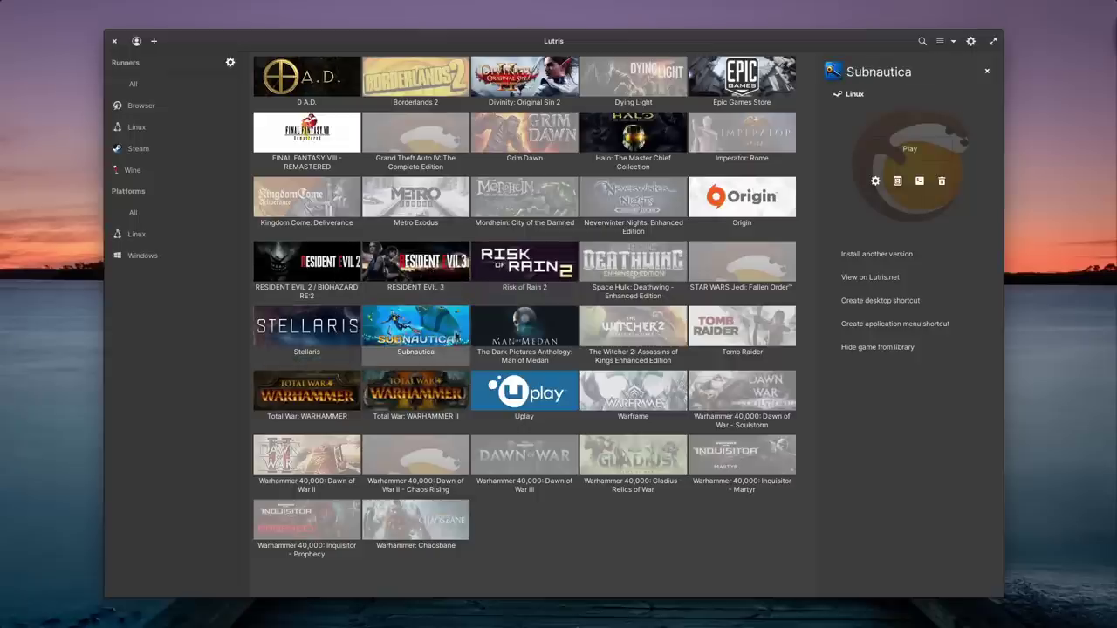
click(503, 338)
click(615, 345)
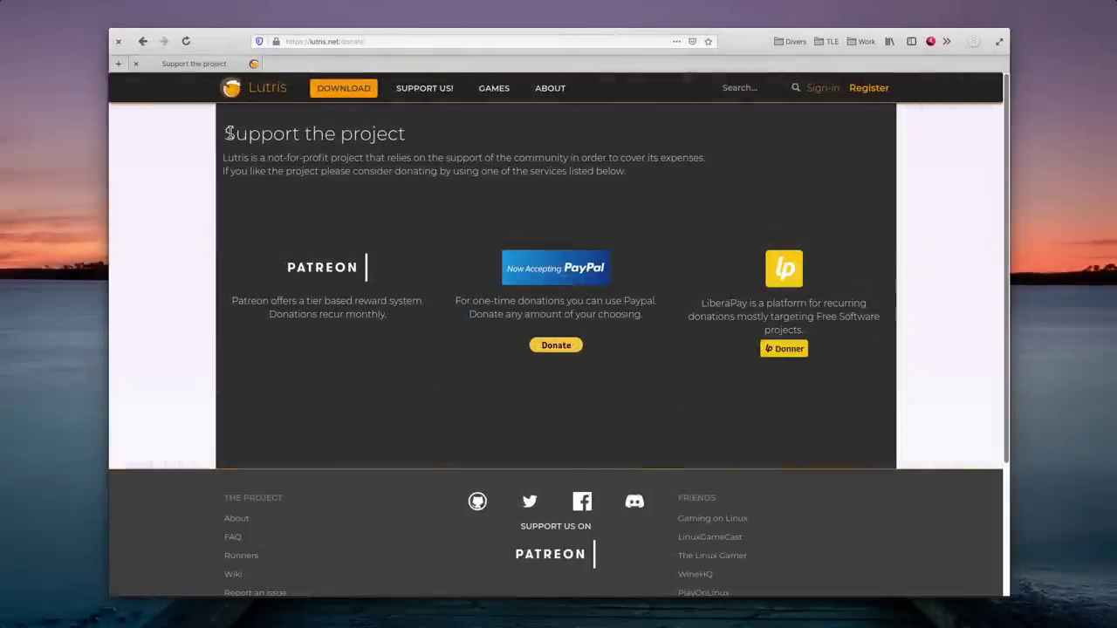
Step: Highlight the "Support the project" heading on the Lutris donation page in the browser, and clear the selection
drag(227, 133, 407, 136)
click(371, 139)
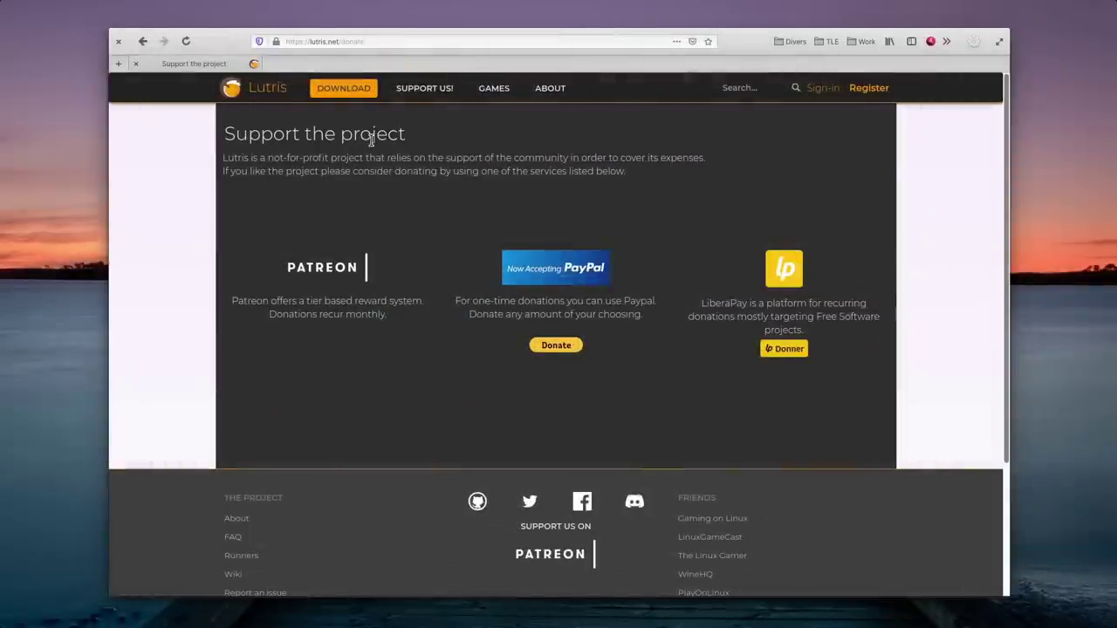